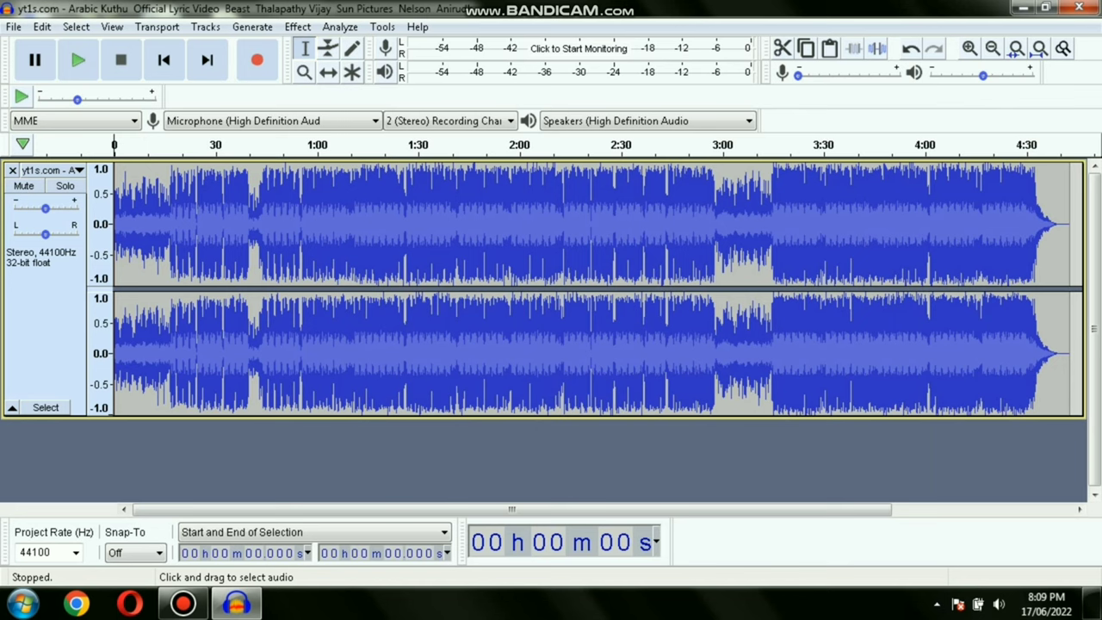
Copy the song section from about 16.8 to 40 s and paste it over the entire track
left_click_drag(170, 301, 249, 302)
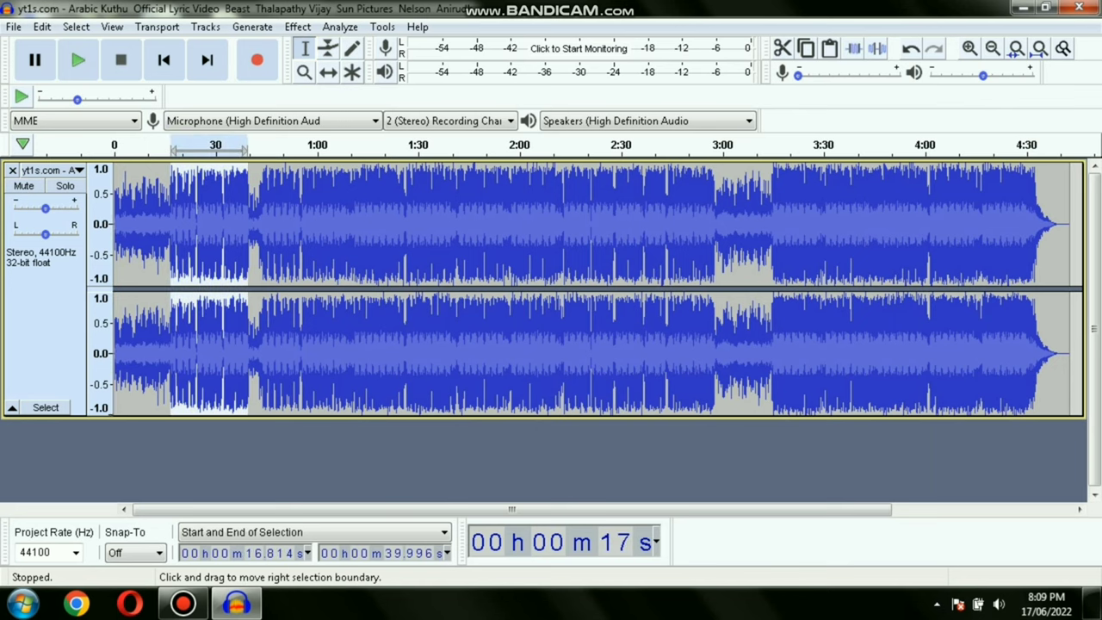
key("ctrl+a")
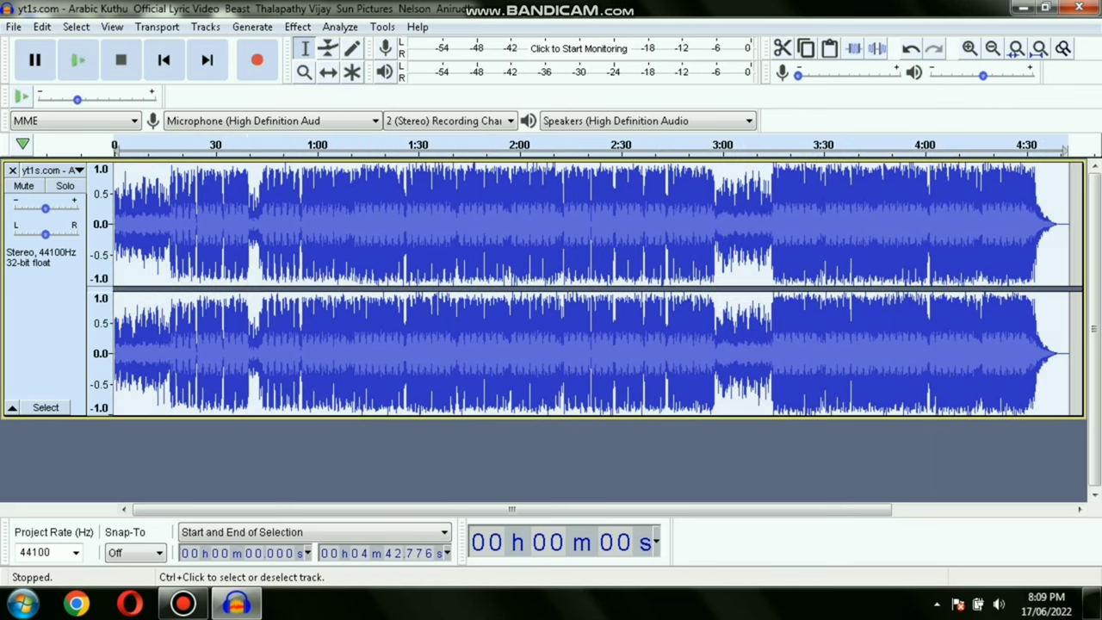
key("ctrl+v")
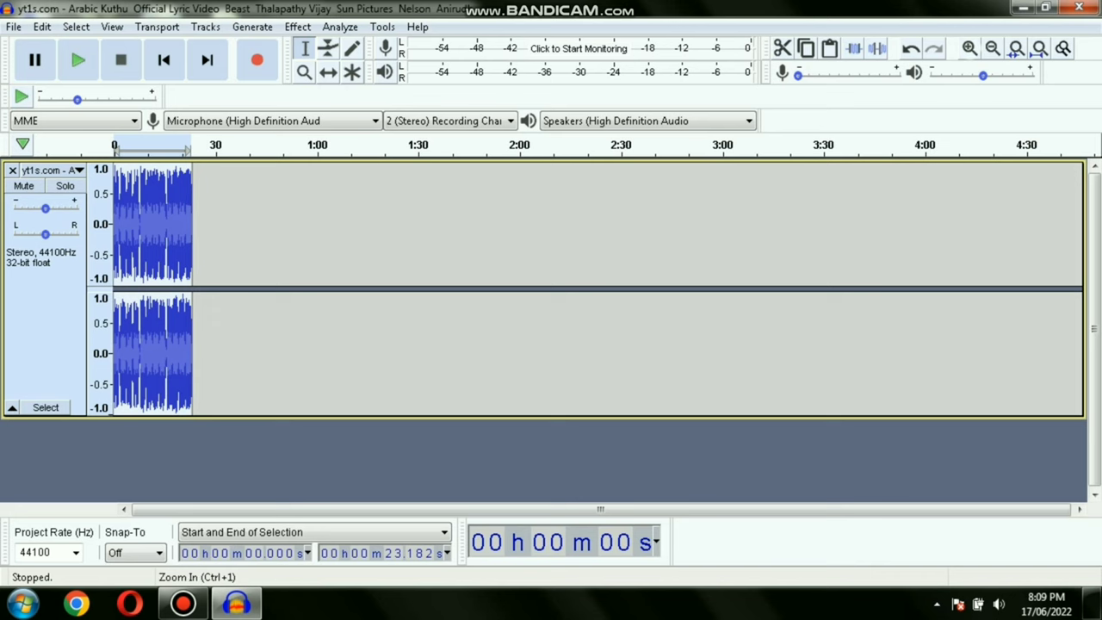
Delete the opening audio from about 0.036 to 0.307 s, plus the 0.036 s sliver left before it
left_click(970, 48)
left_click(969, 49)
left_click(970, 49)
left_click(970, 48)
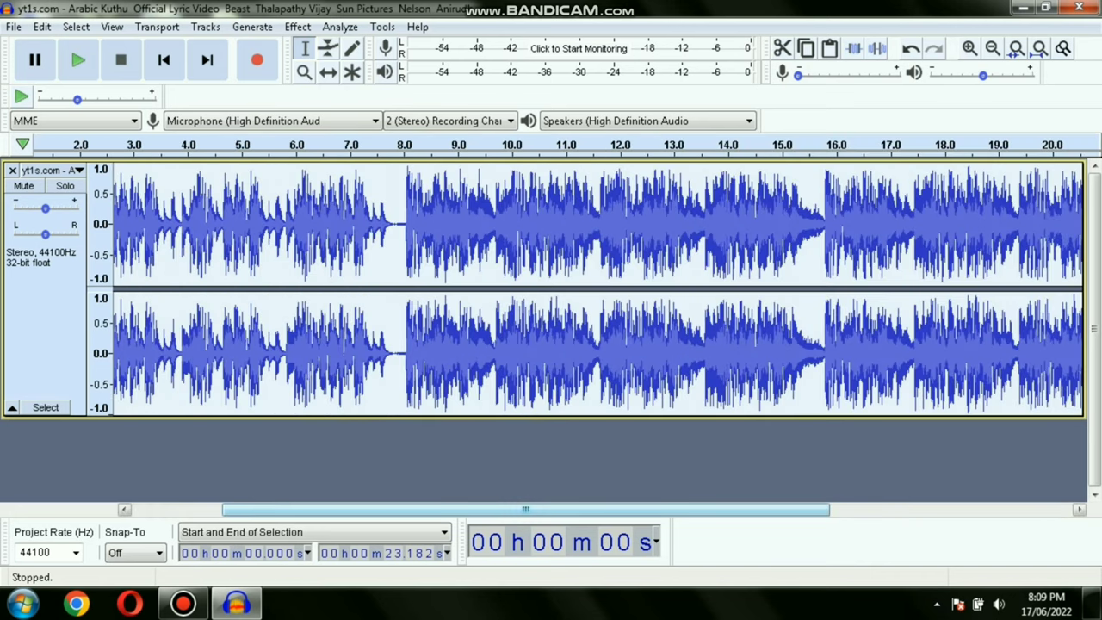
left_click_drag(577, 509, 488, 509)
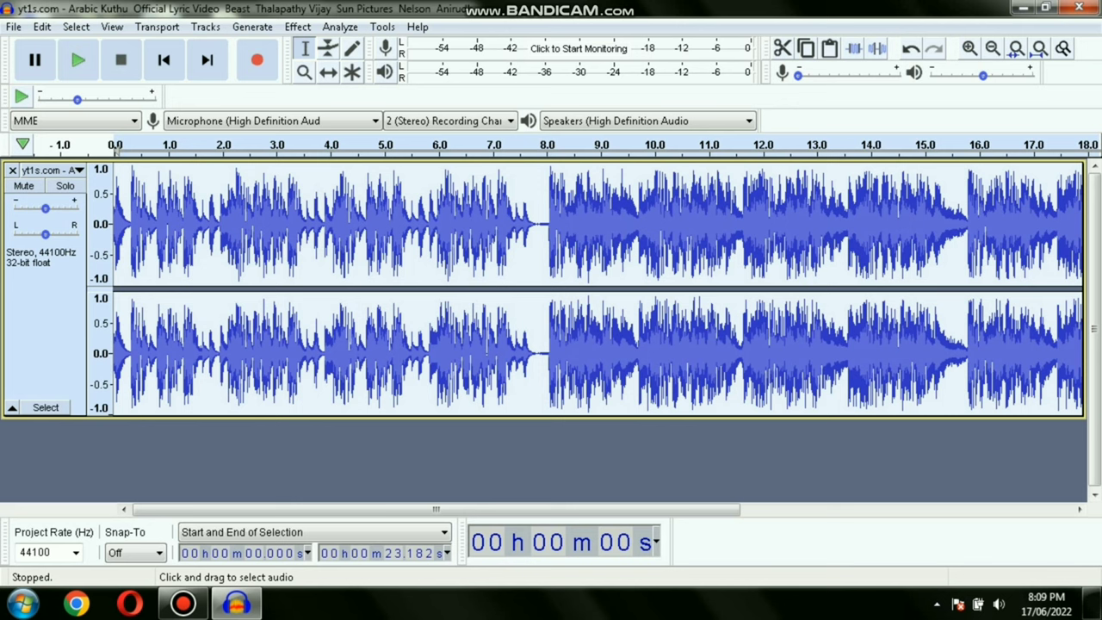
left_click(969, 49)
left_click(970, 48)
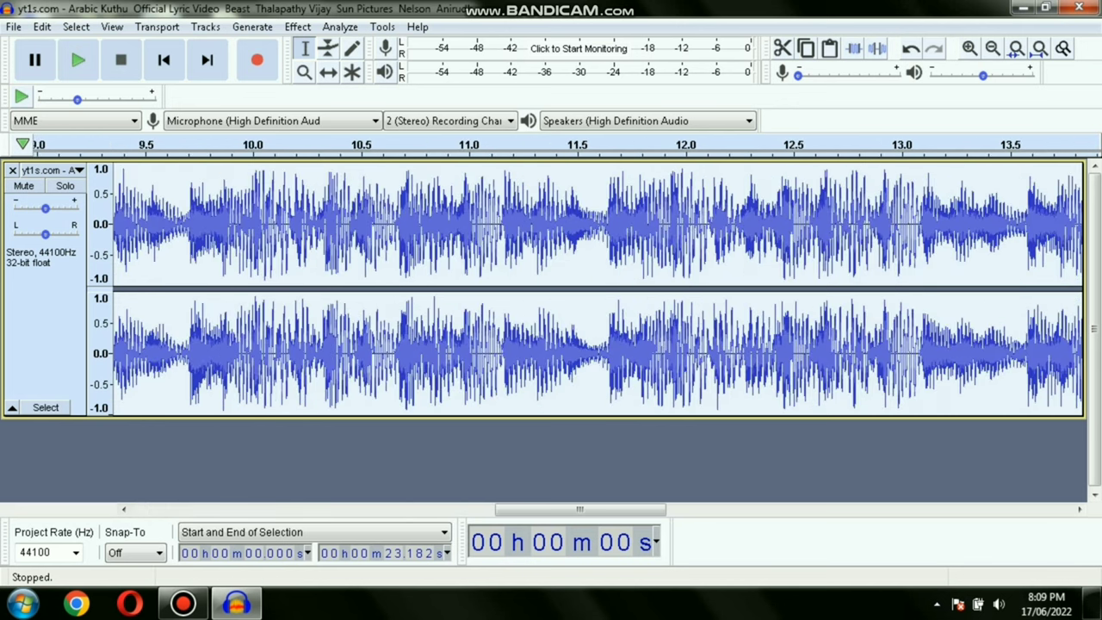
left_click_drag(580, 509, 217, 509)
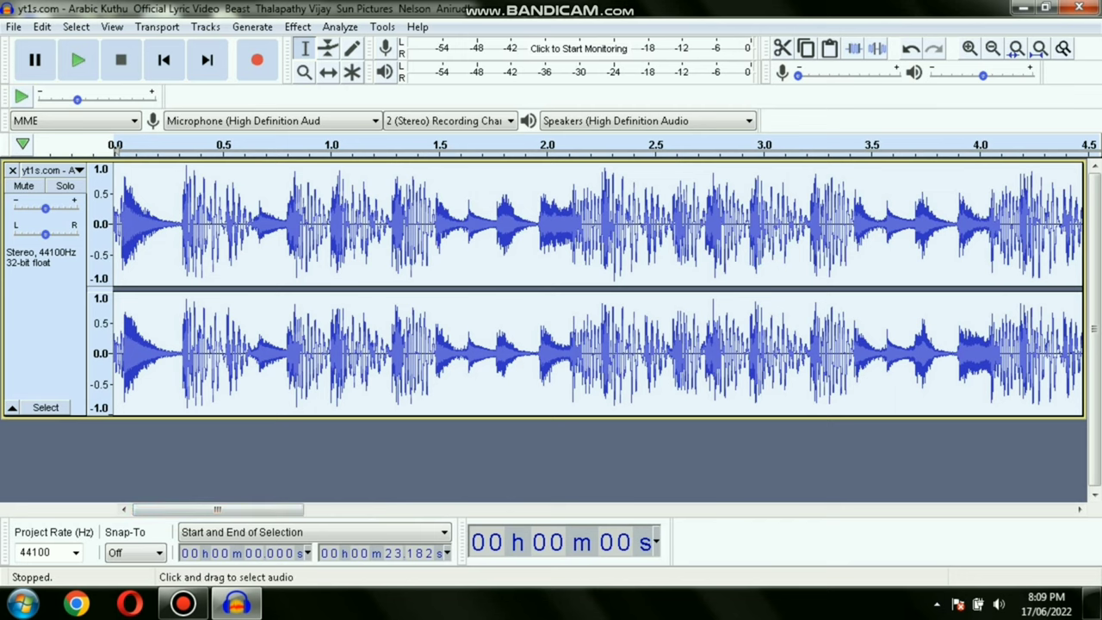
left_click_drag(123, 224, 182, 224)
key("space")
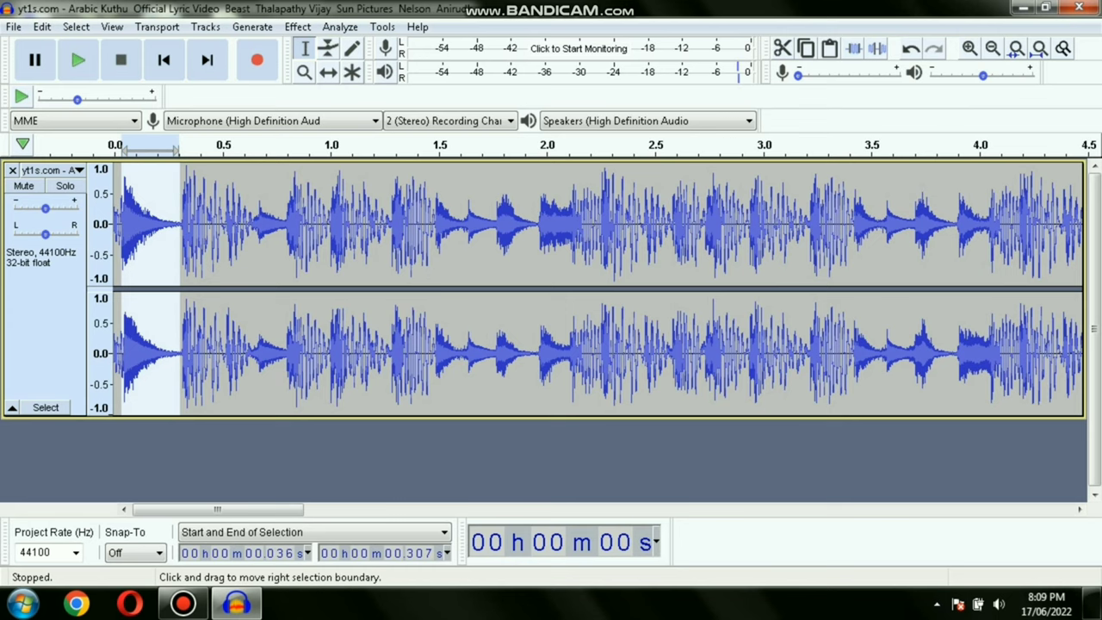
key("Delete")
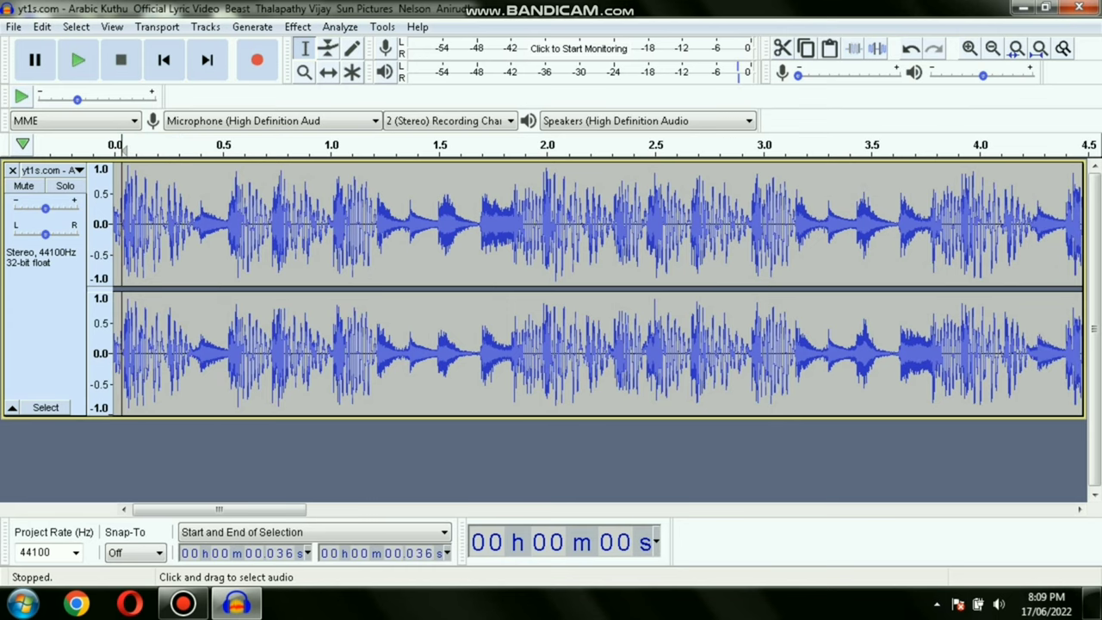
left_click_drag(122, 223, 112, 224)
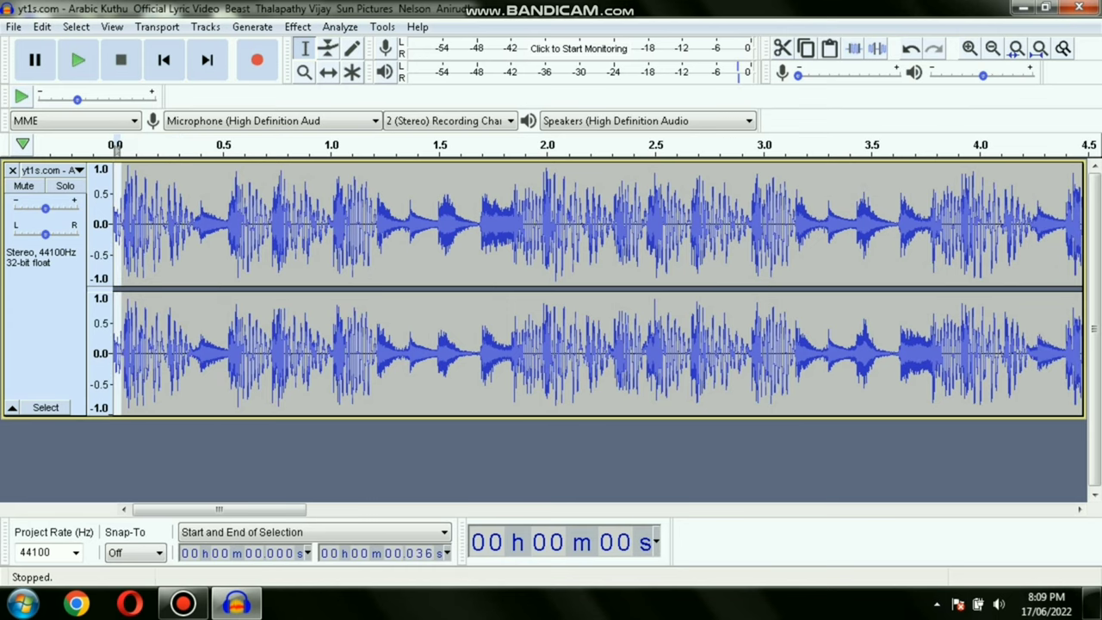
key("Delete")
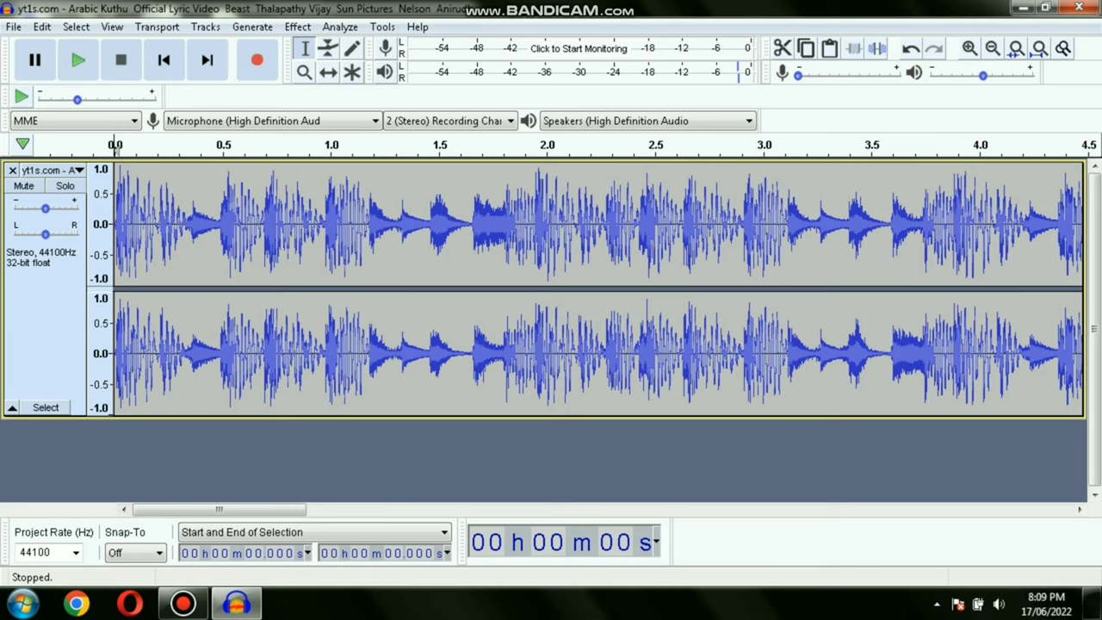
Select the first beat from 0 to about 0.494 s and play it back to check where it ends
left_click_drag(116, 223, 185, 224)
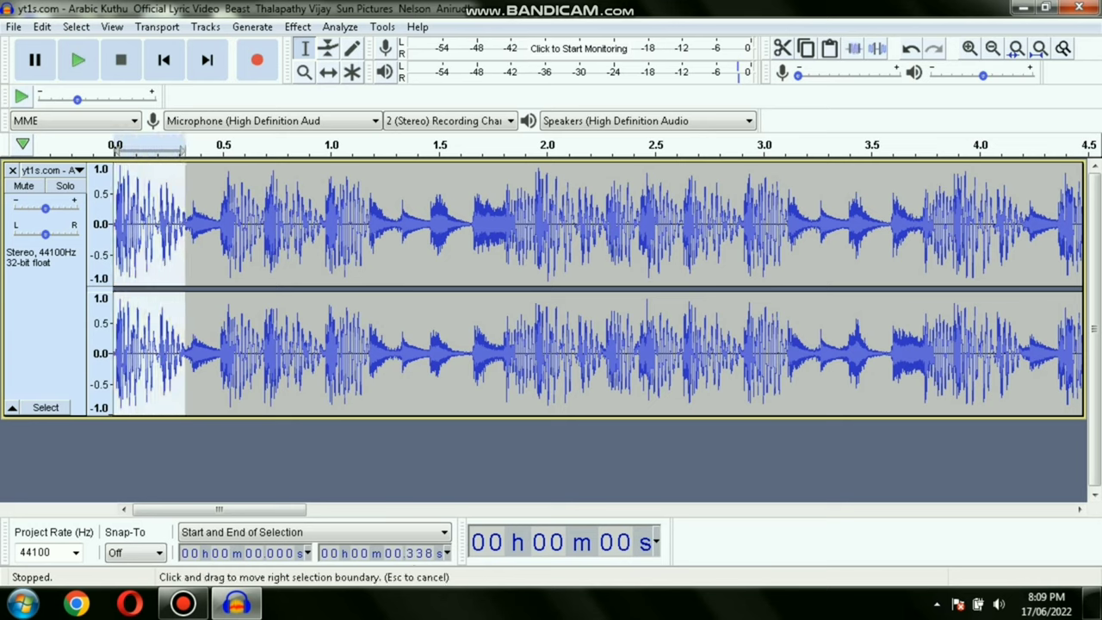
key("space")
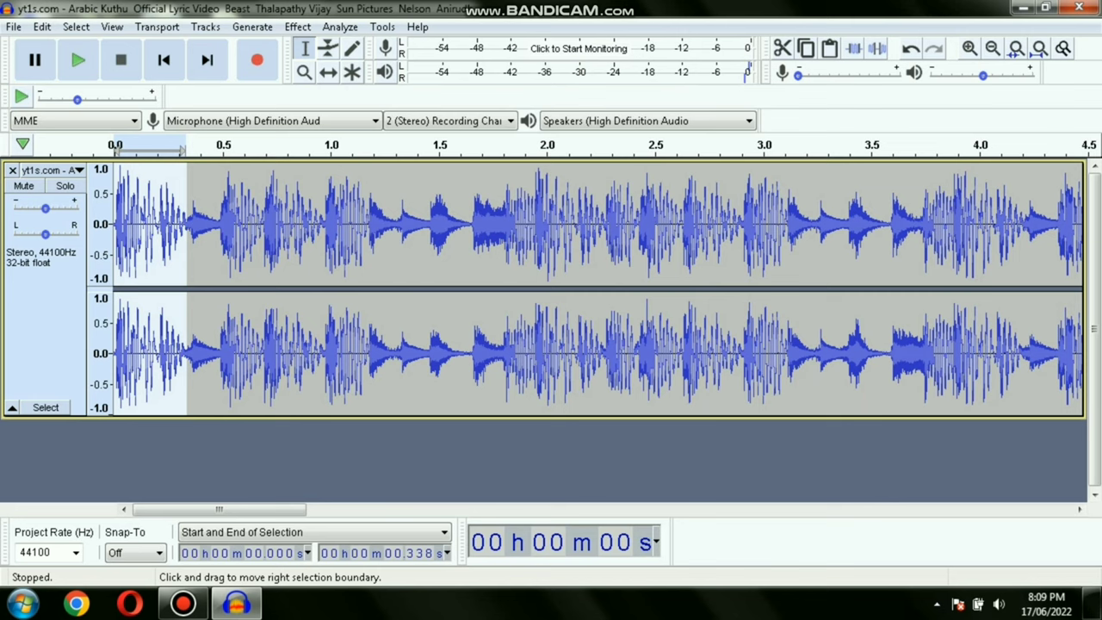
key("space")
left_click_drag(186, 224, 220, 224)
key("space")
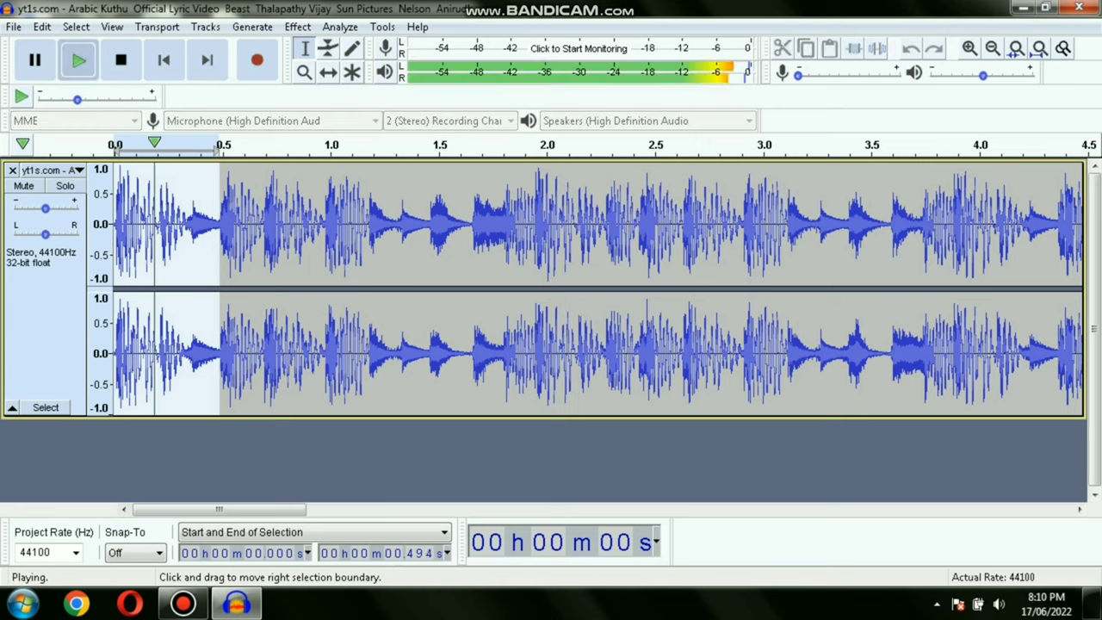
key("space")
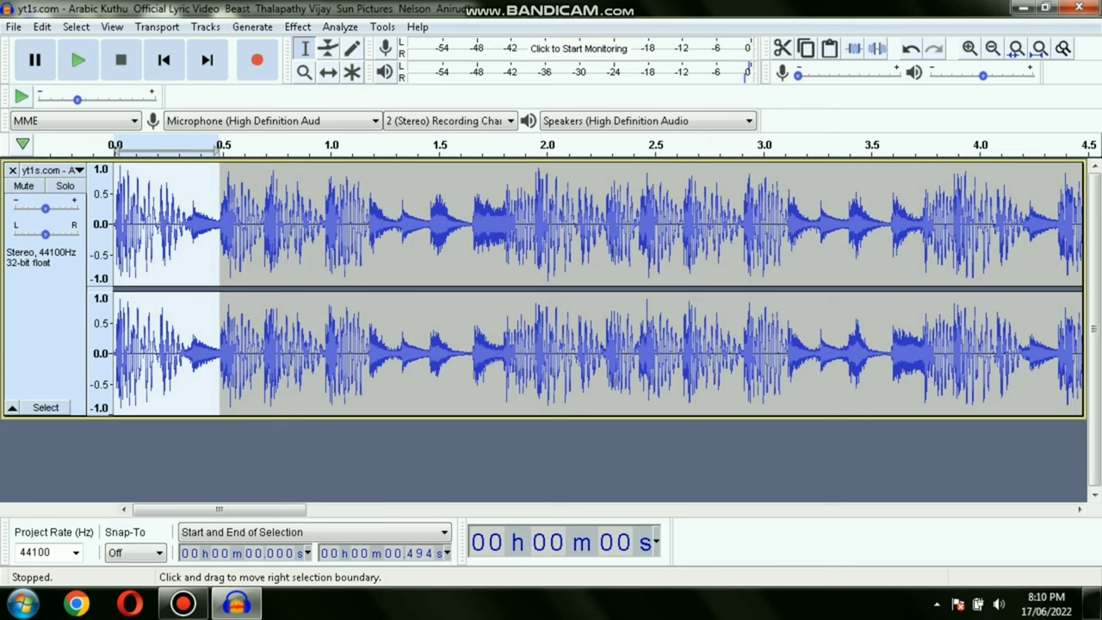
key("space")
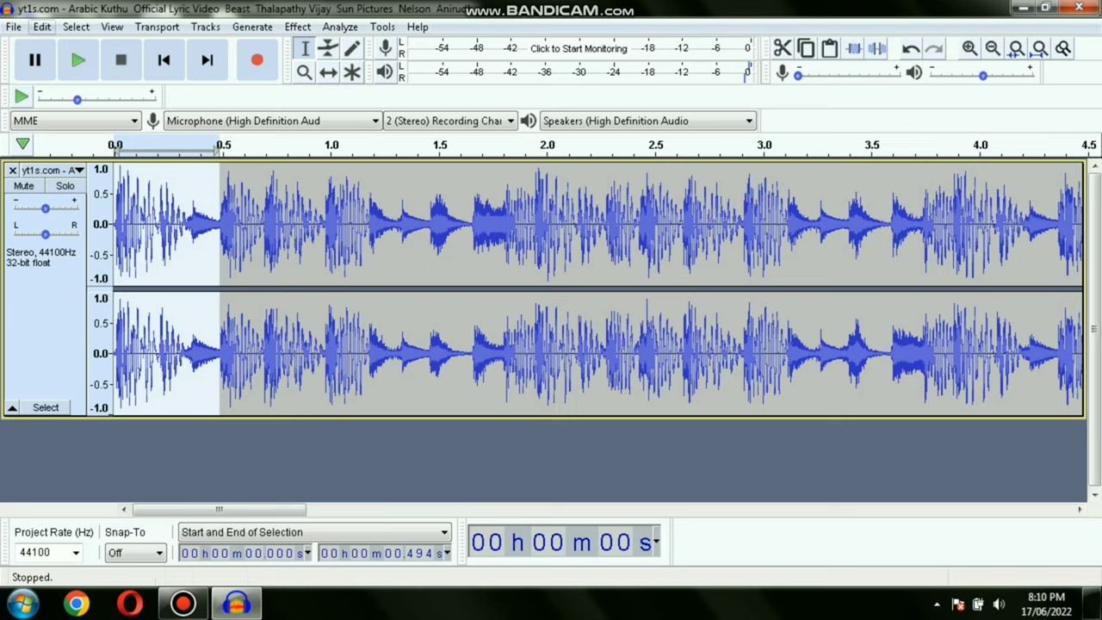
Copy the selected first beat, about 0.494 s long, into a new stereo track
left_click(205, 27)
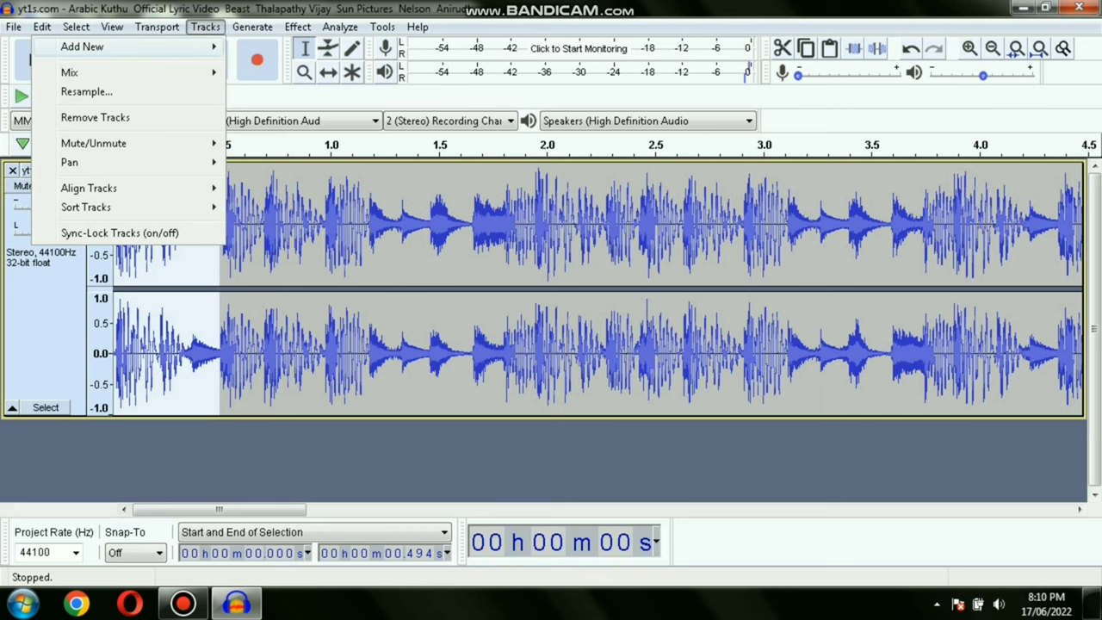
mouse_move(86, 44)
left_click(295, 44)
scroll(56, 387, "down", 3)
key("ctrl+v")
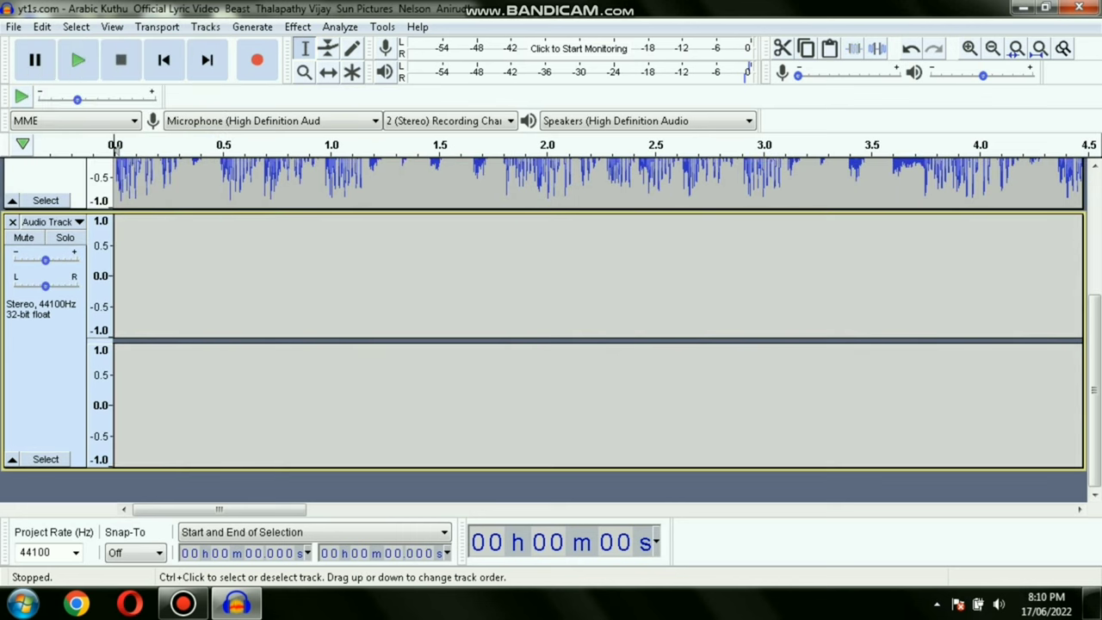
scroll(56, 388, "up", 3)
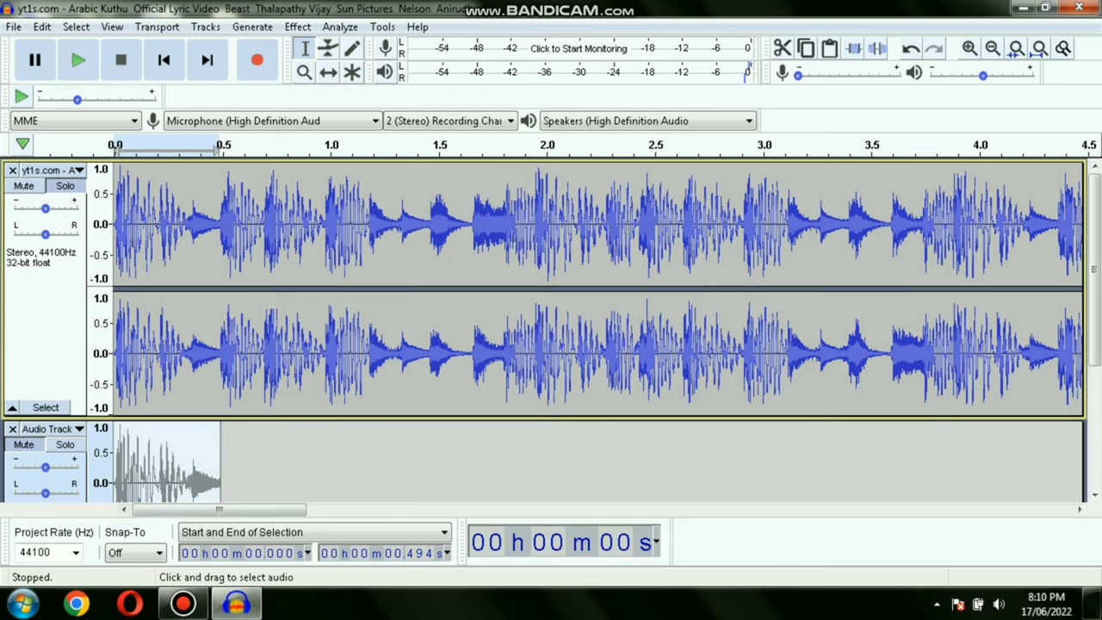
Solo the new track, delete about 0.01 s of lead-in from its clip and play back the trimmed beat
scroll(551, 330, "down", 2)
scroll(551, 330, "down", 1)
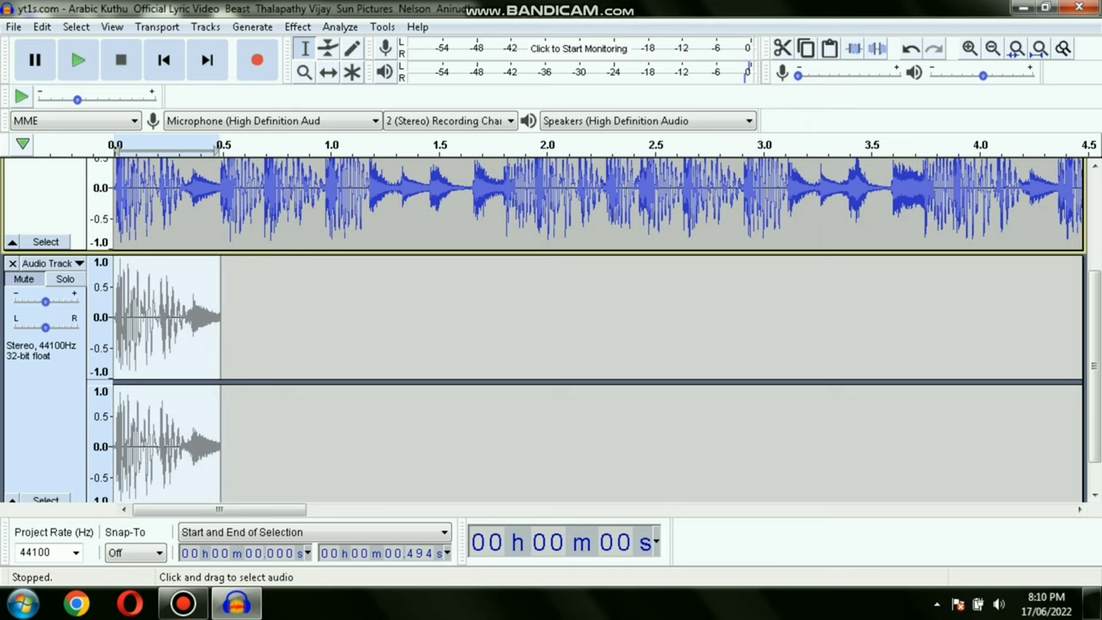
scroll(552, 330, "down", 1)
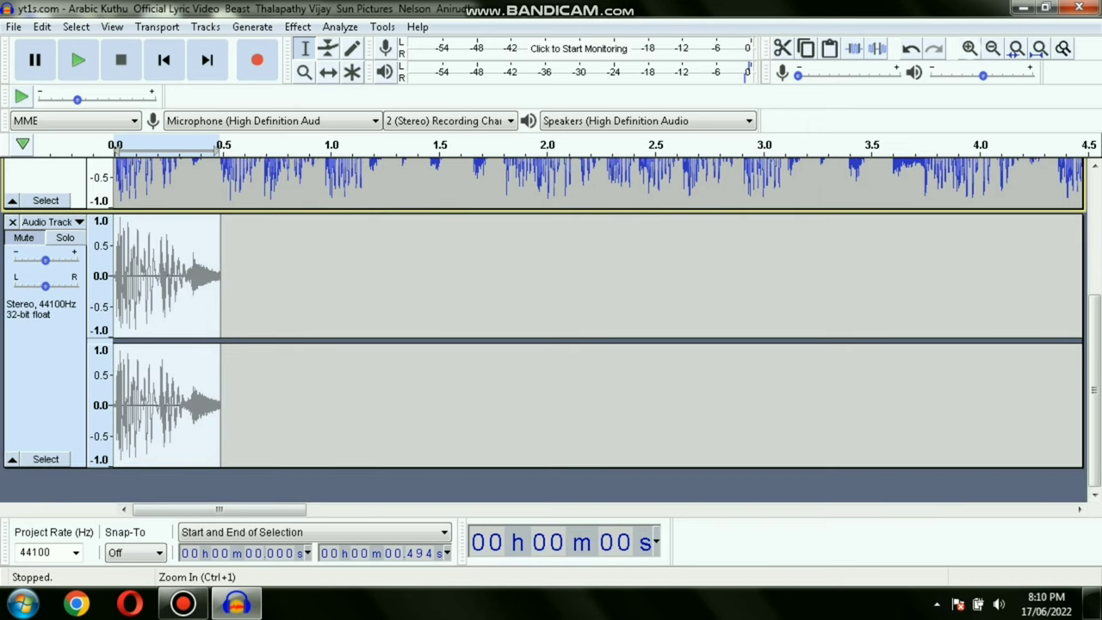
left_click(970, 49)
left_click(970, 48)
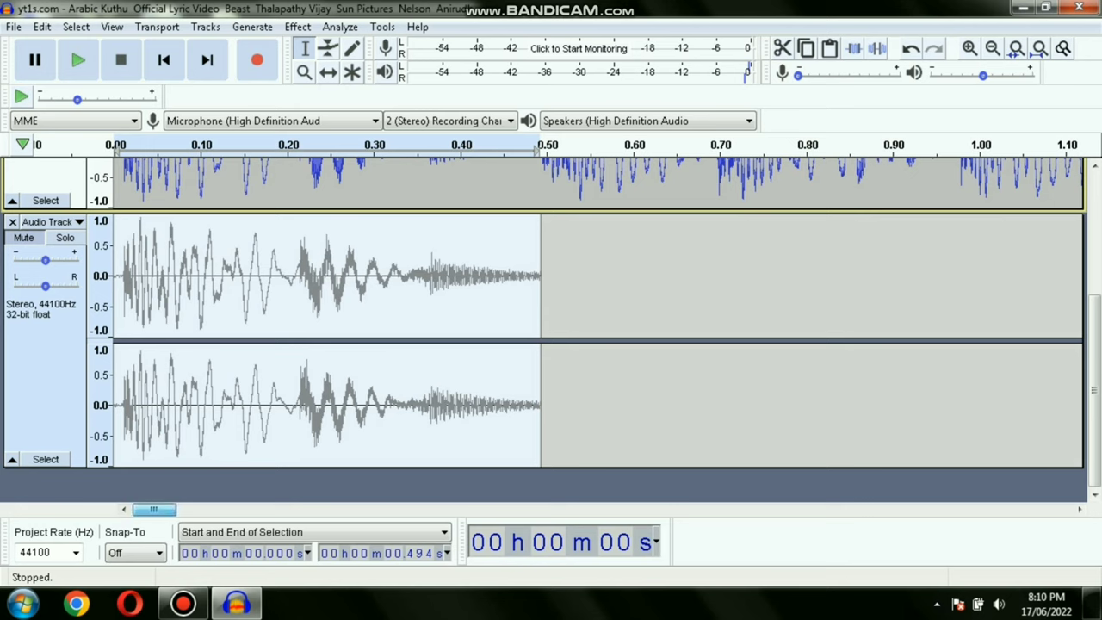
left_click(66, 237)
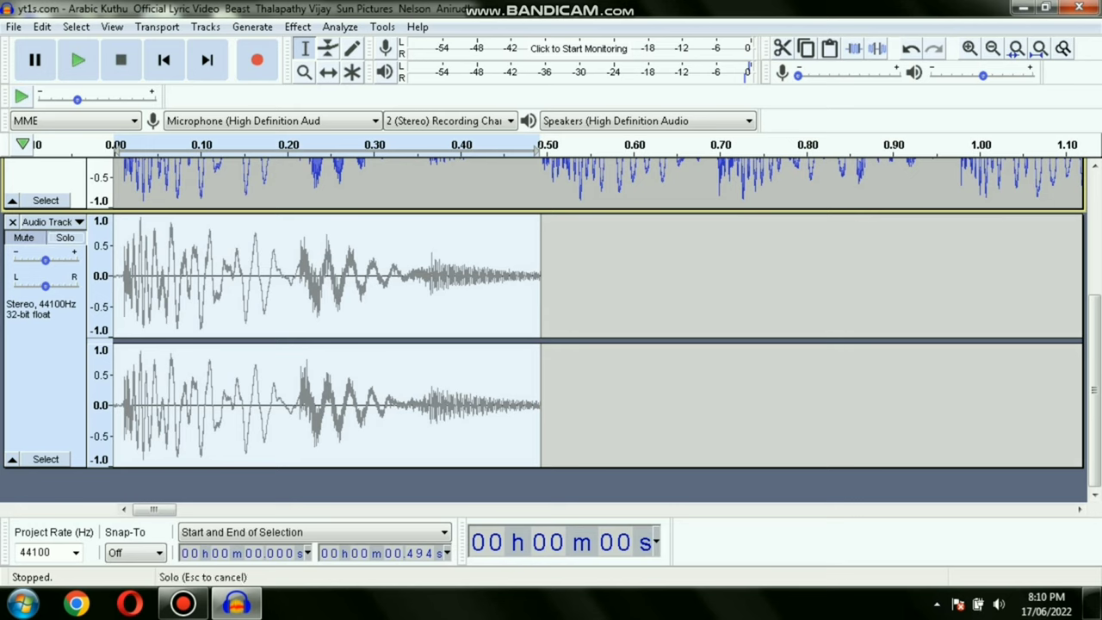
left_click_drag(123, 276, 110, 276)
key("Delete")
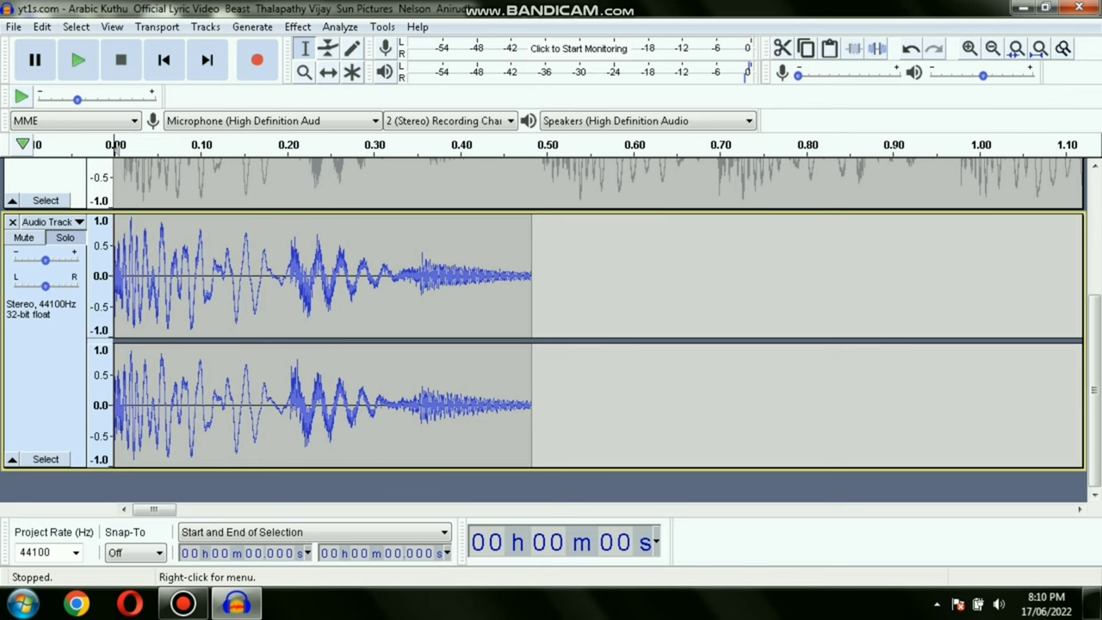
left_click(52, 319)
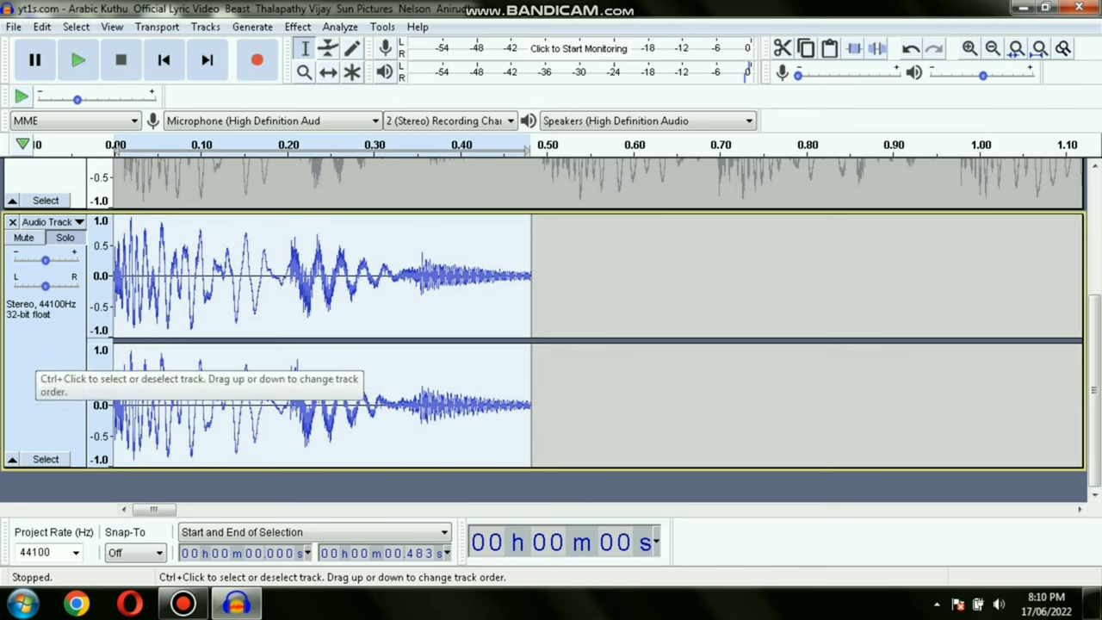
key("space")
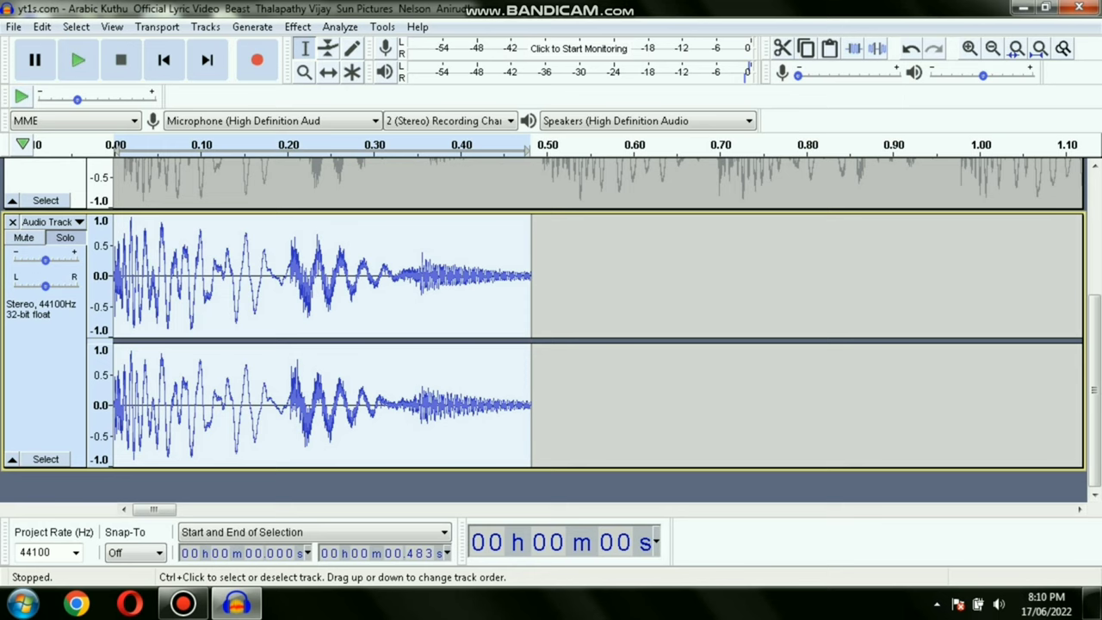
Solo the original song track and play its first beat from about 0.014 to 0.496 s
scroll(551, 330, "up", 3)
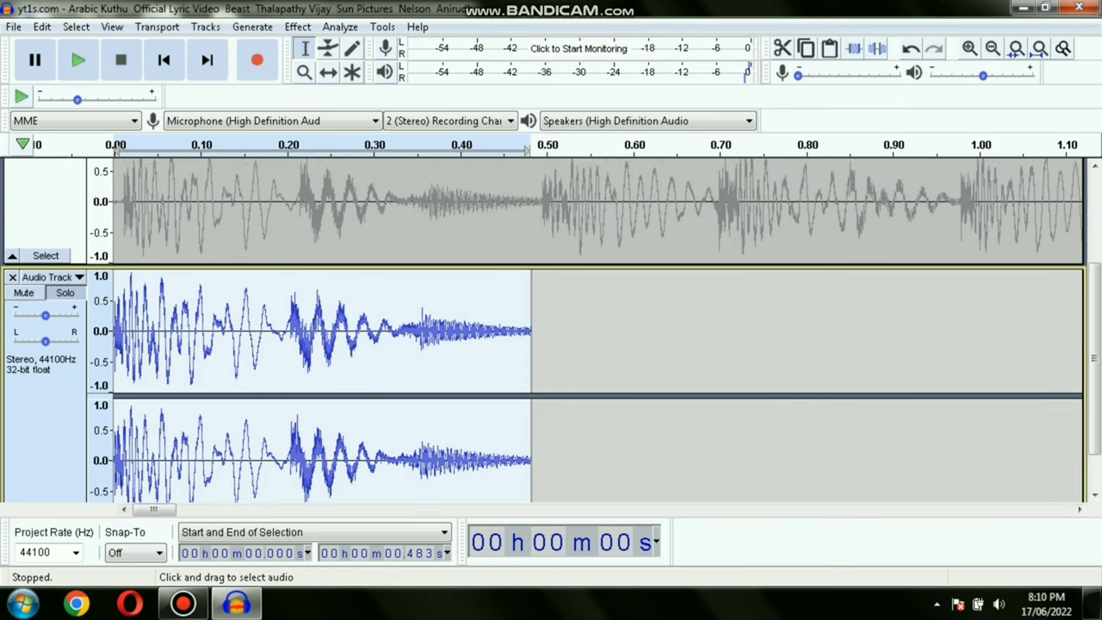
scroll(552, 330, "down", 1)
scroll(551, 330, "up", 2)
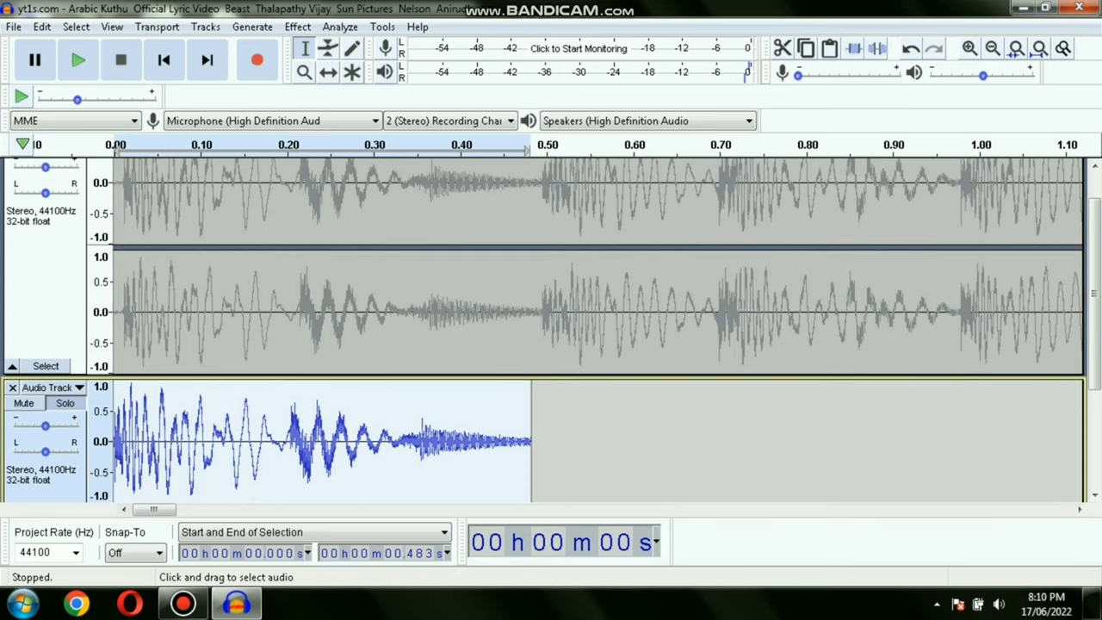
scroll(551, 330, "up", 1)
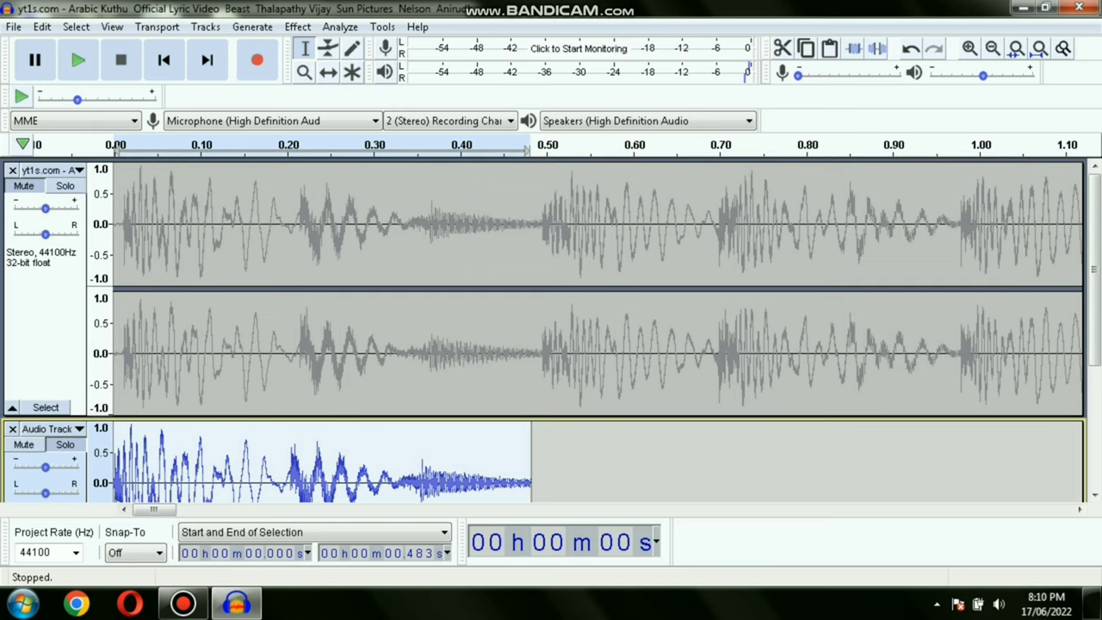
left_click(65, 185)
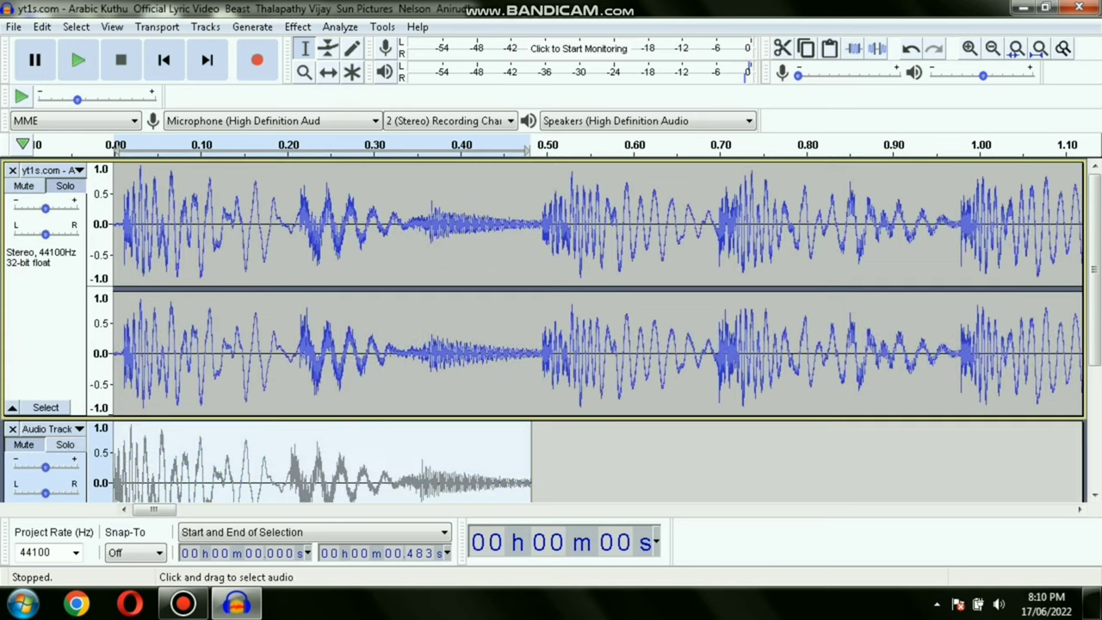
left_click_drag(543, 224, 126, 224)
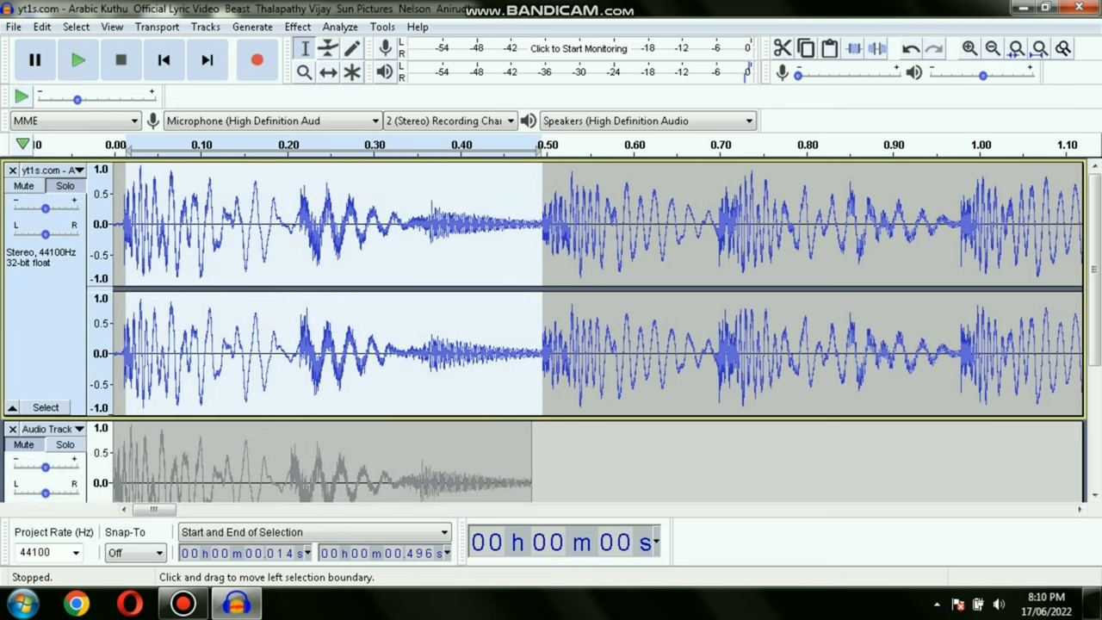
key("space")
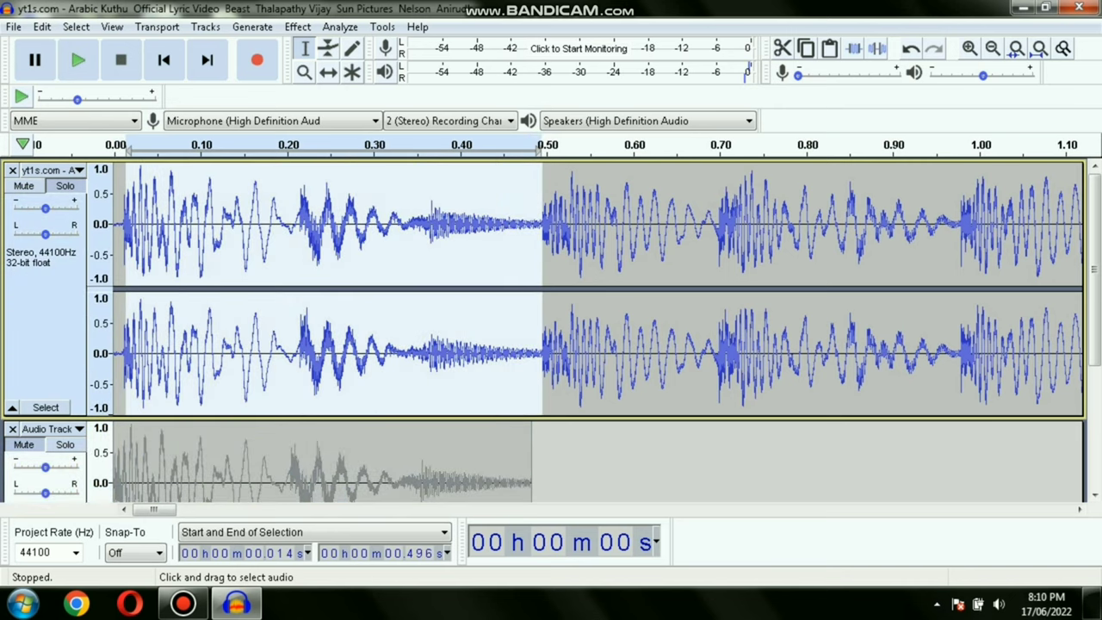
Select the second beat of the original track from about 0.496 to 0.699 s and play it back
left_click_drag(543, 224, 618, 224)
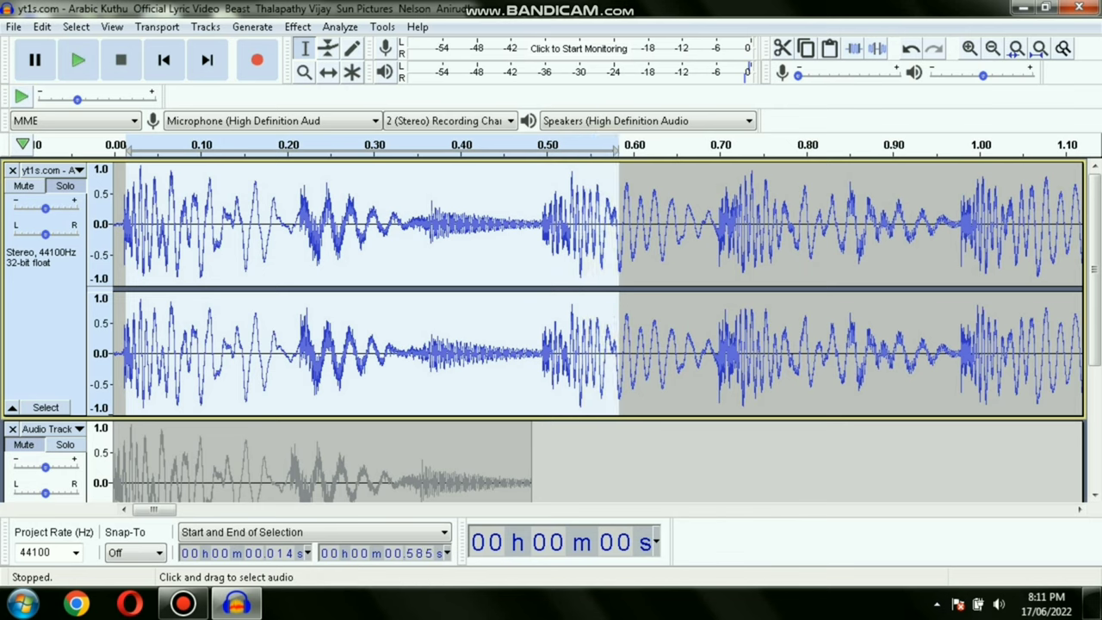
left_click(704, 224)
left_click_drag(542, 224, 718, 224)
key("space")
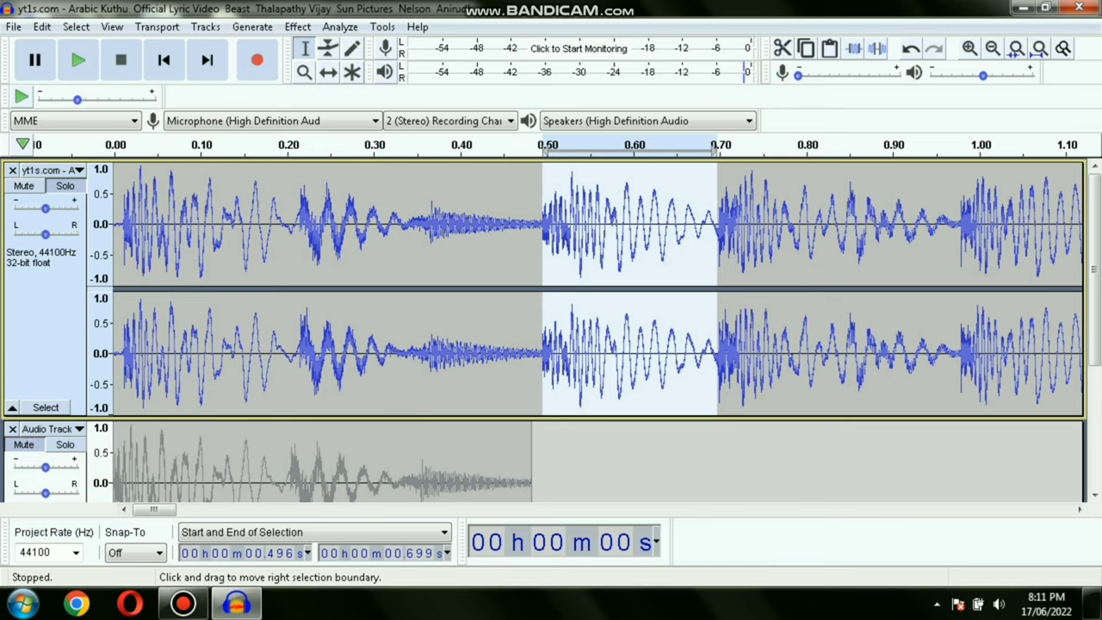
key("space")
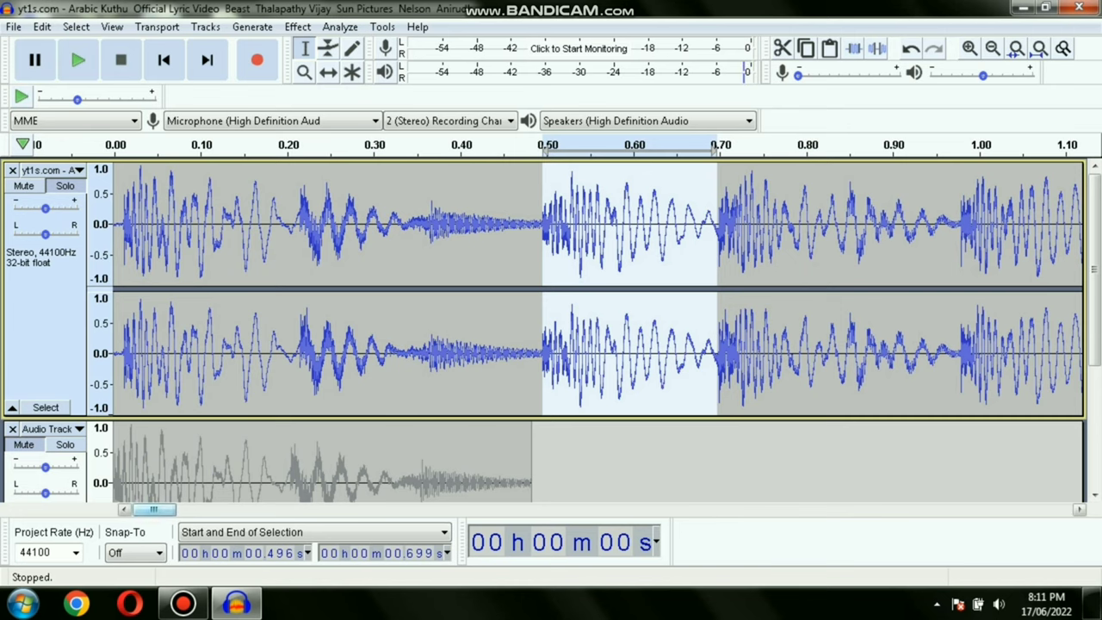
Play the original track's section from about 0.496 to 0.977 s and its second beat alone from about 0.496 to 0.698 s
scroll(598, 289, "right", 6)
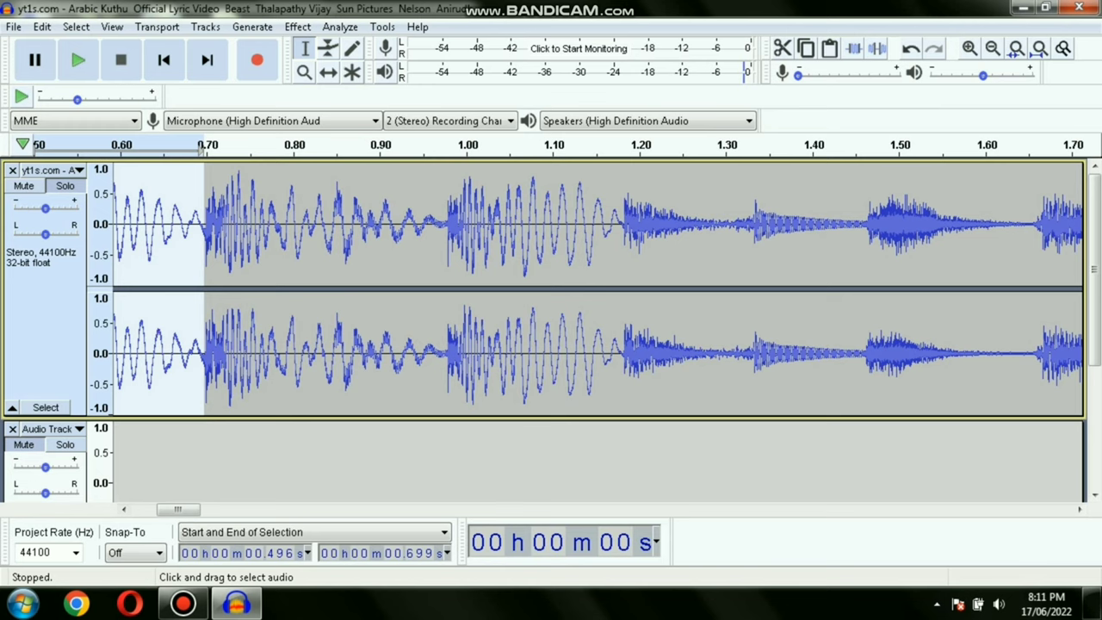
left_click_drag(449, 224, 287, 224)
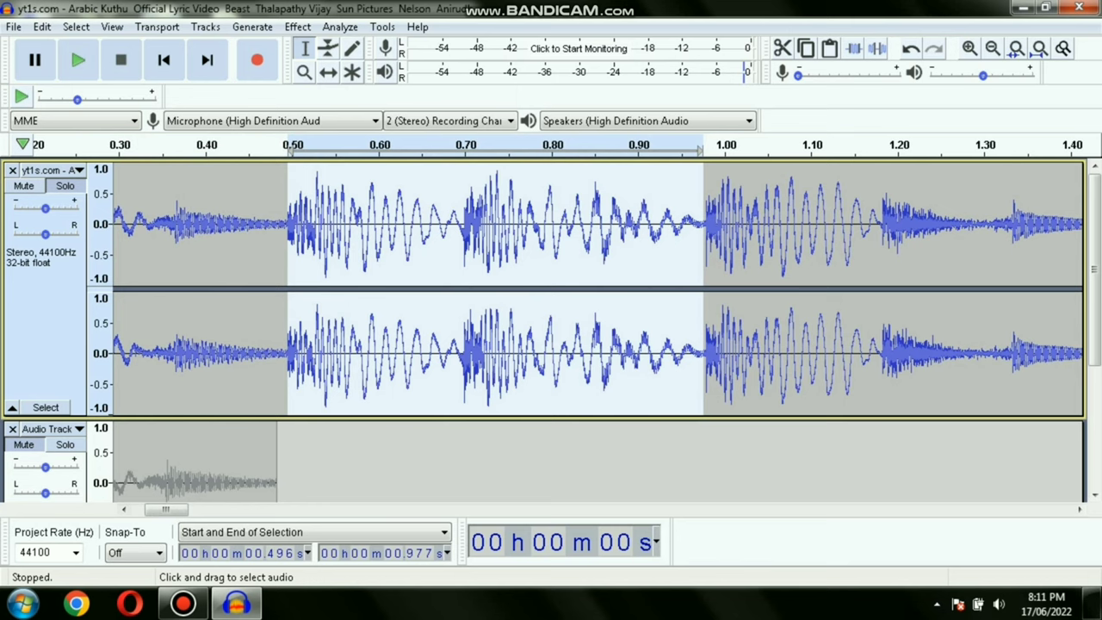
key("space")
key("space")
left_click_drag(462, 224, 288, 224)
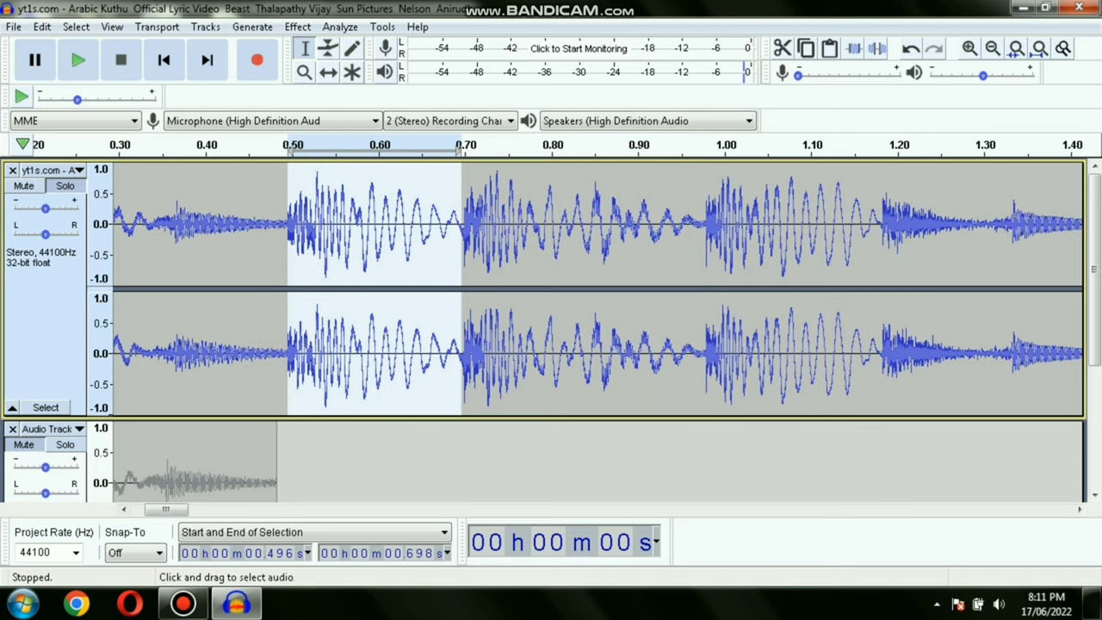
key("space")
Select the original track's beat from about 0.978 to 1.183 s and play it back
left_click_drag(166, 509, 178, 509)
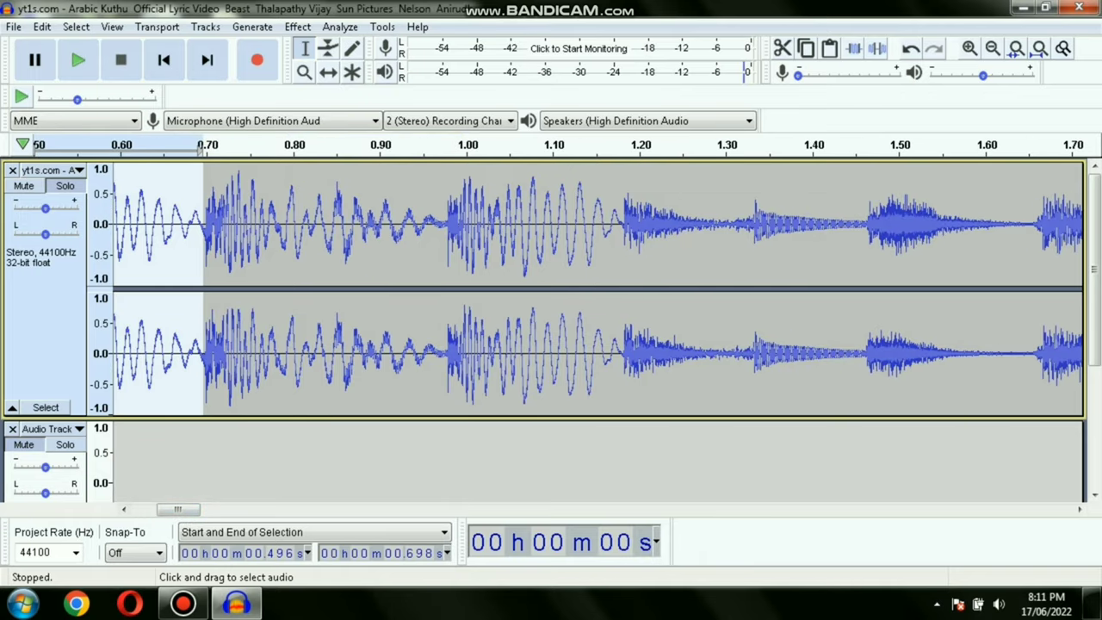
left_click_drag(446, 345, 623, 345)
key("space")
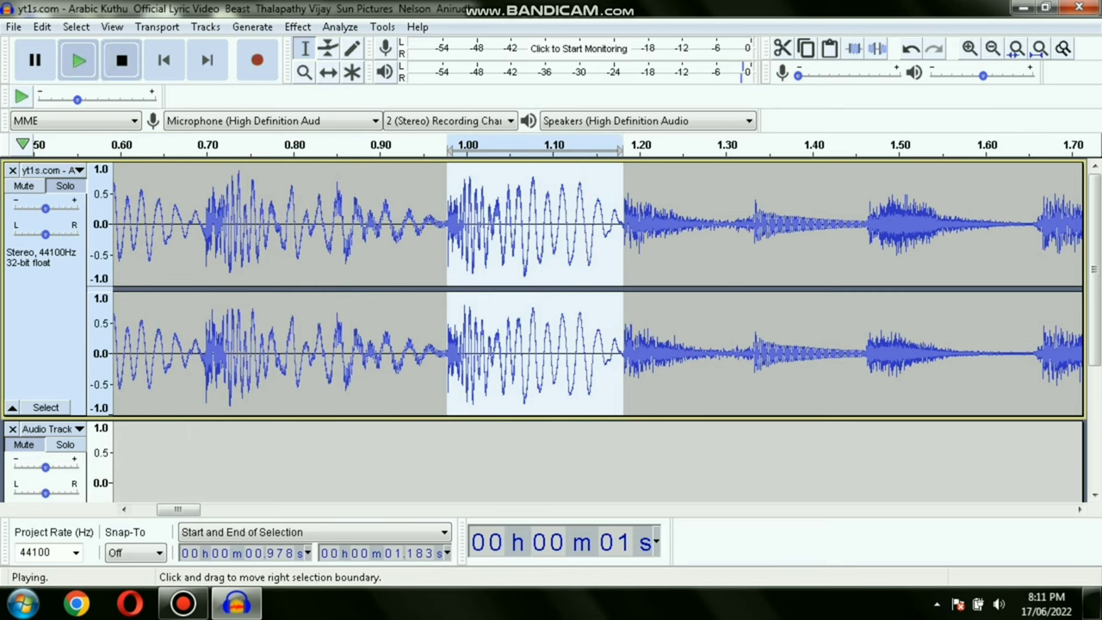
key("space")
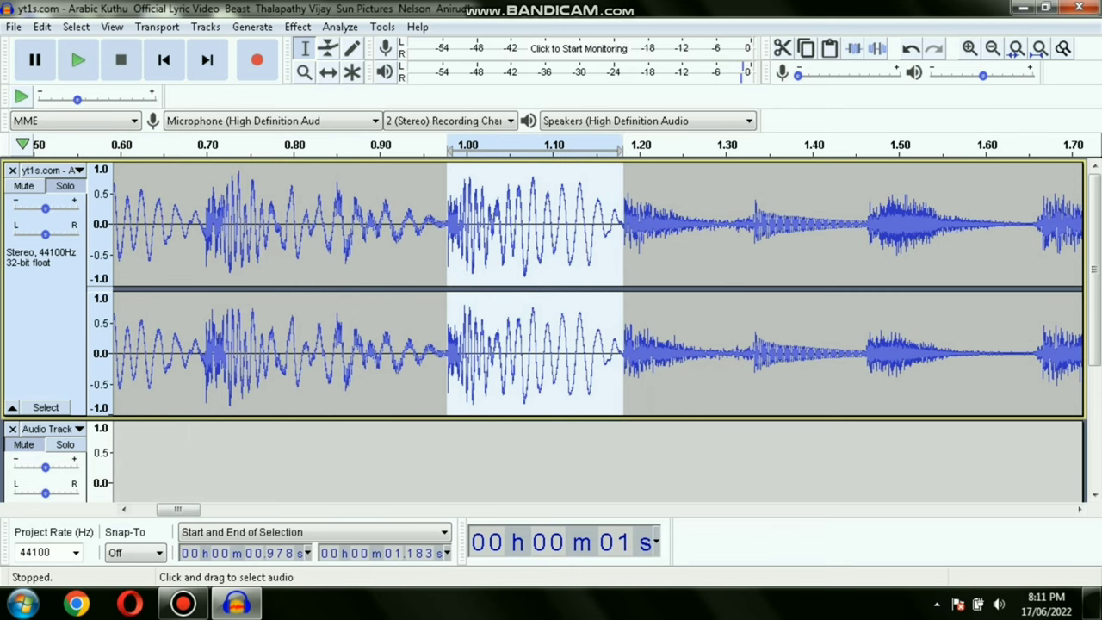
Select the quieter section of the original track from about 1.185 to 1.813 s and play it back
left_click_drag(178, 509, 197, 509)
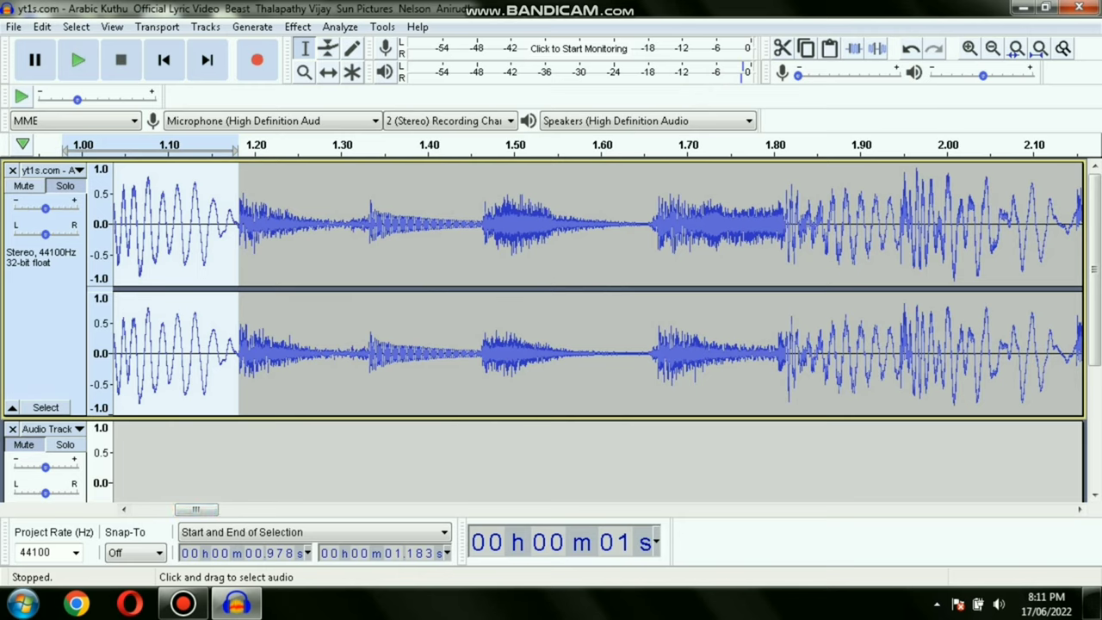
left_click(278, 224)
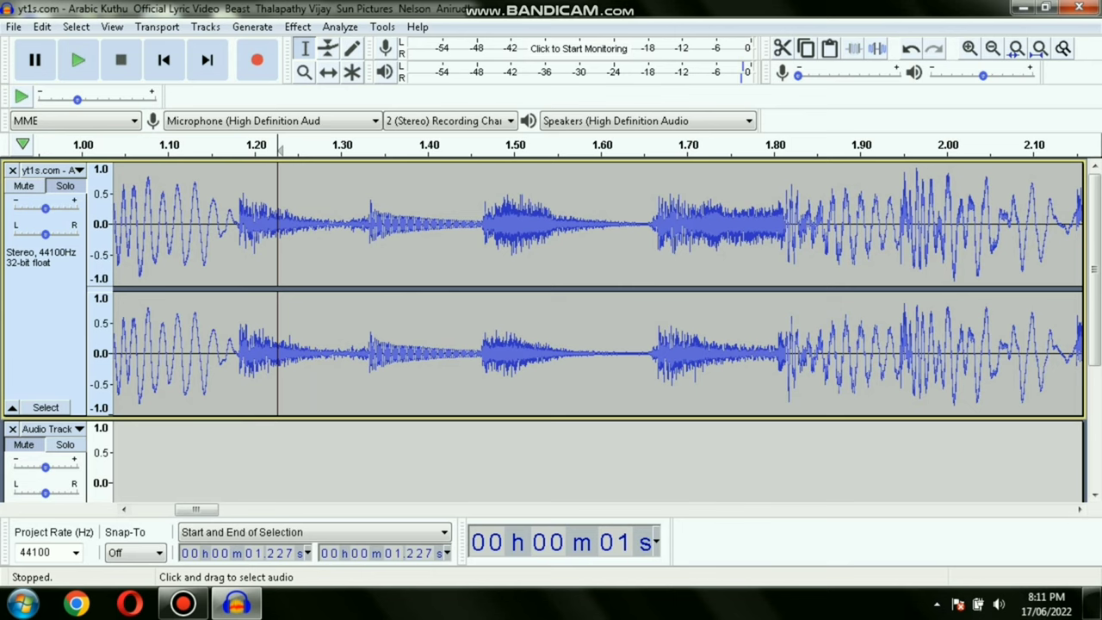
left_click_drag(241, 224, 785, 224)
key("space")
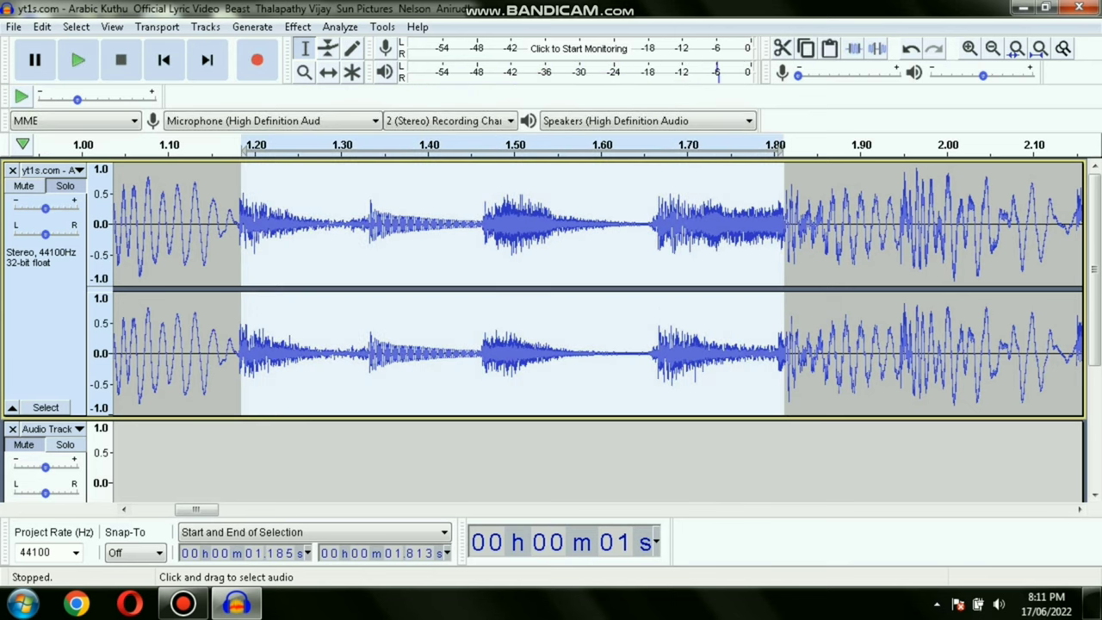
key("space")
key("space")
Narrow the selection to the part from about 1.462 to 1.814 s and play it back
left_click_drag(480, 223, 786, 224)
key("space")
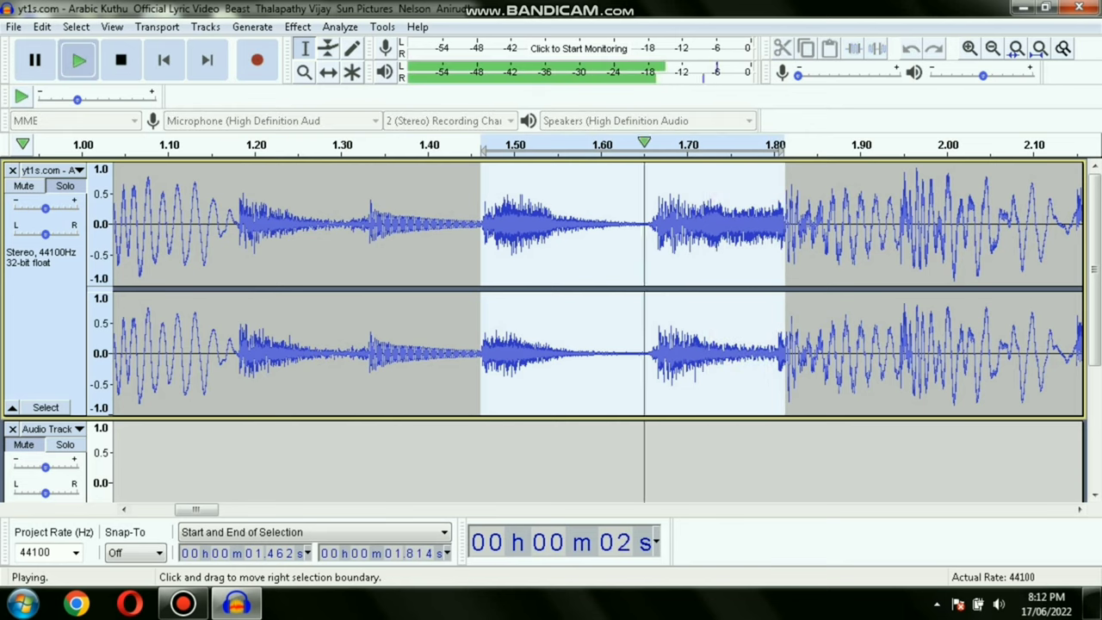
key("space")
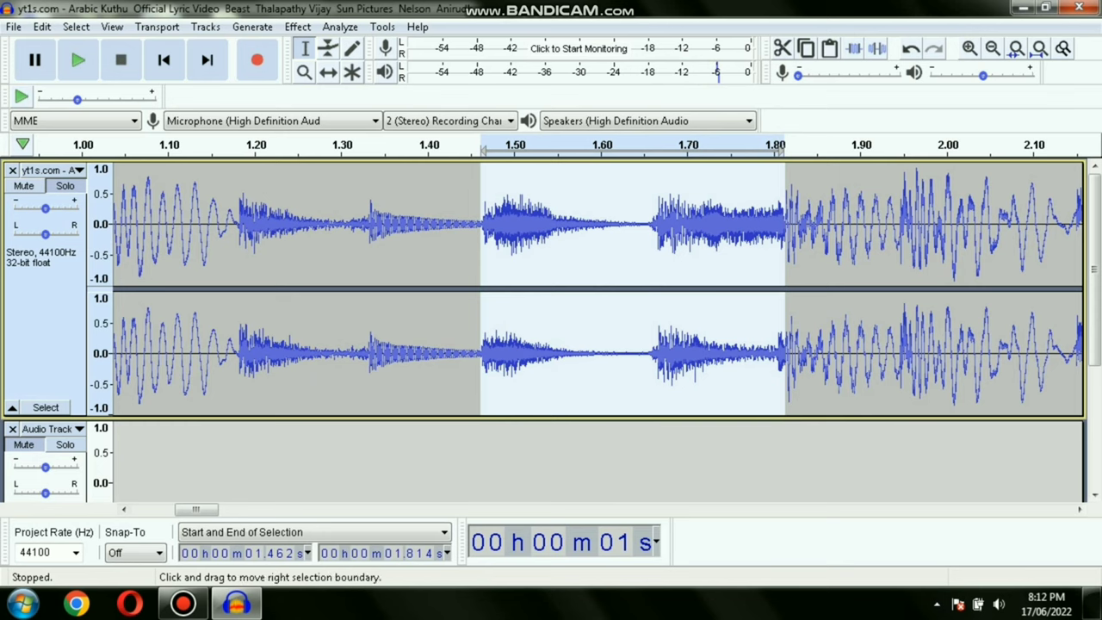
Extend the selection's end to about 1.945 s, play it, and adjust its start to about 1.465 s
left_click_drag(785, 224, 898, 224)
key("space")
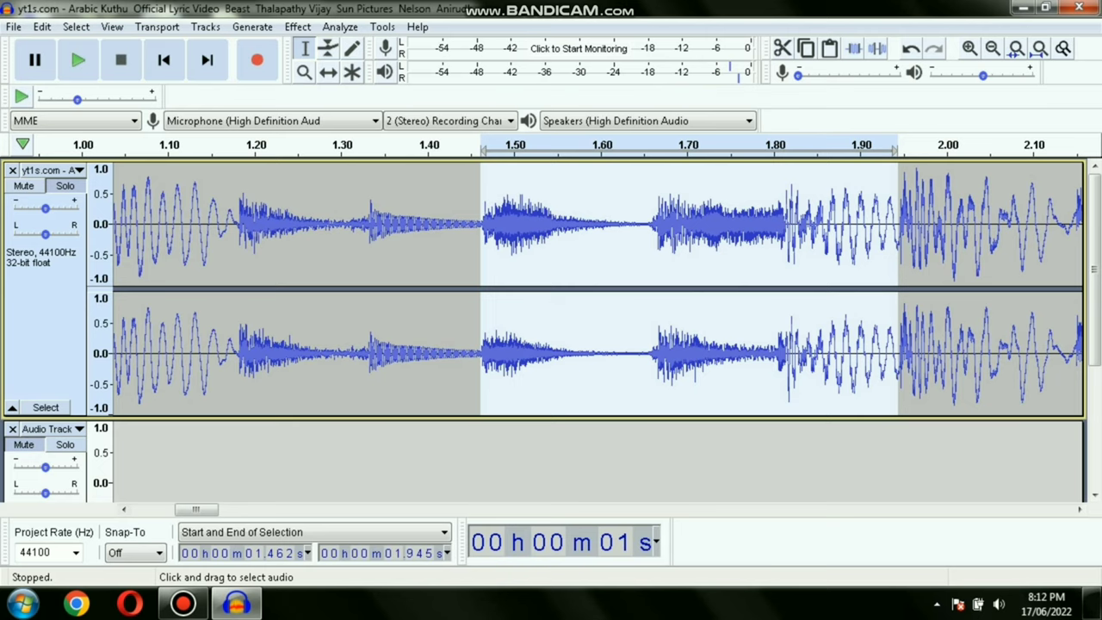
left_click_drag(481, 259, 483, 258)
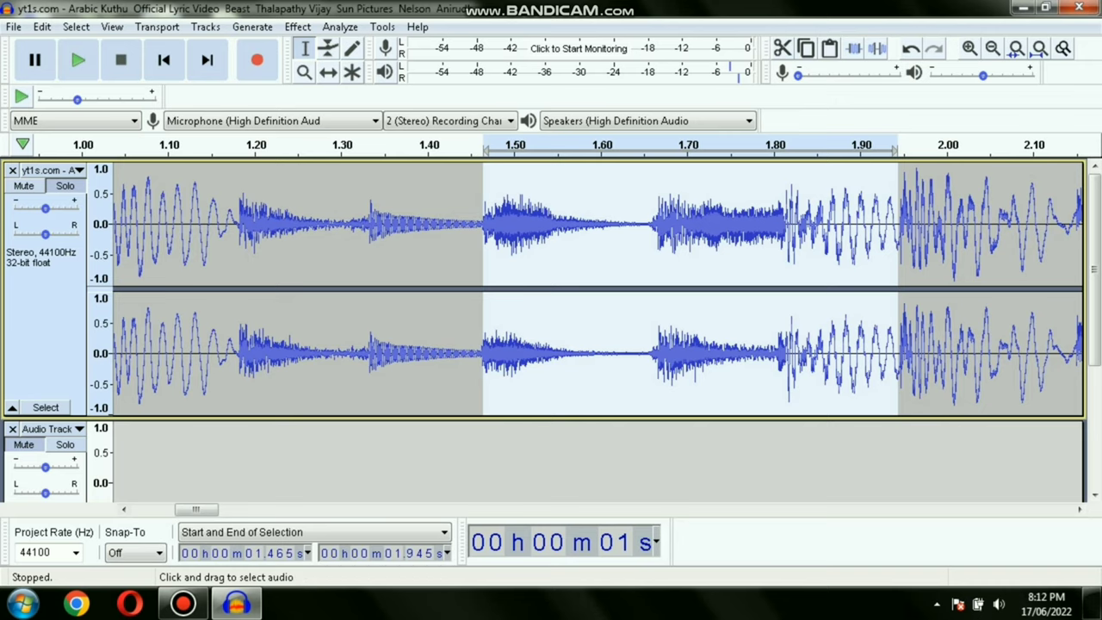
Remove the original song track and reduce the height of the remaining trimmed beat track
scroll(551, 329, "down", 3)
left_click_drag(196, 509, 153, 509)
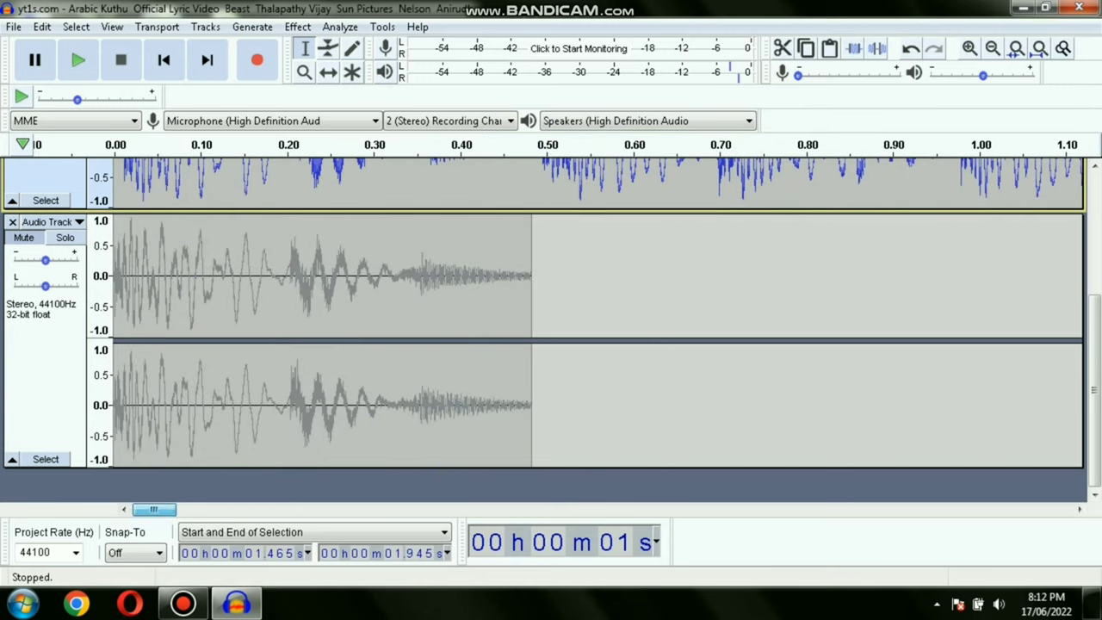
scroll(551, 329, "up", 3)
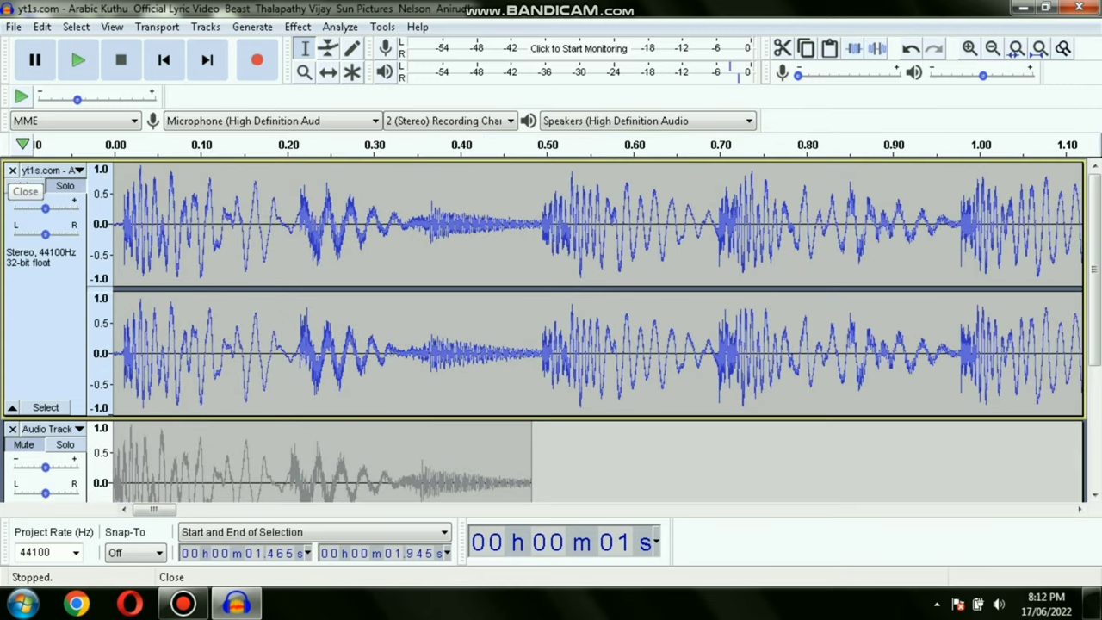
left_click(13, 170)
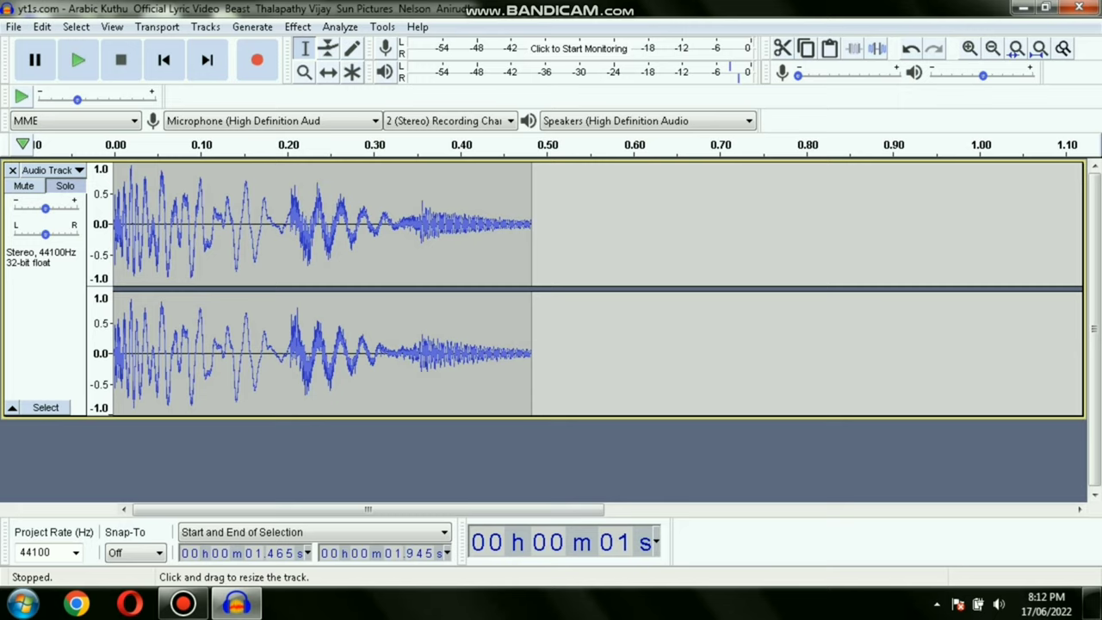
left_click_drag(543, 417, 543, 304)
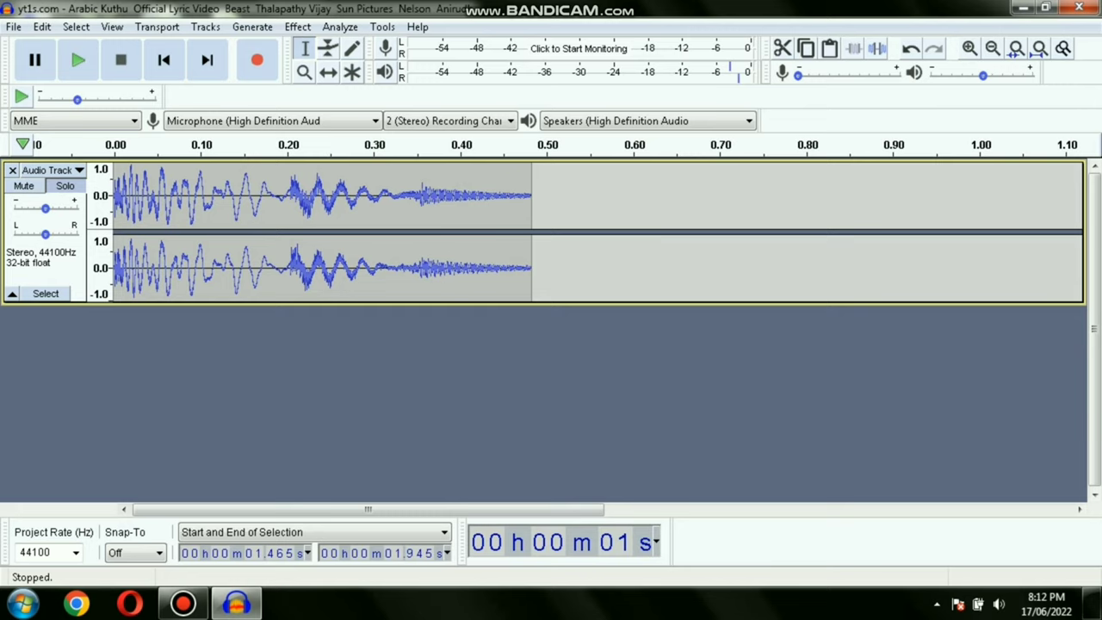
left_click(205, 27)
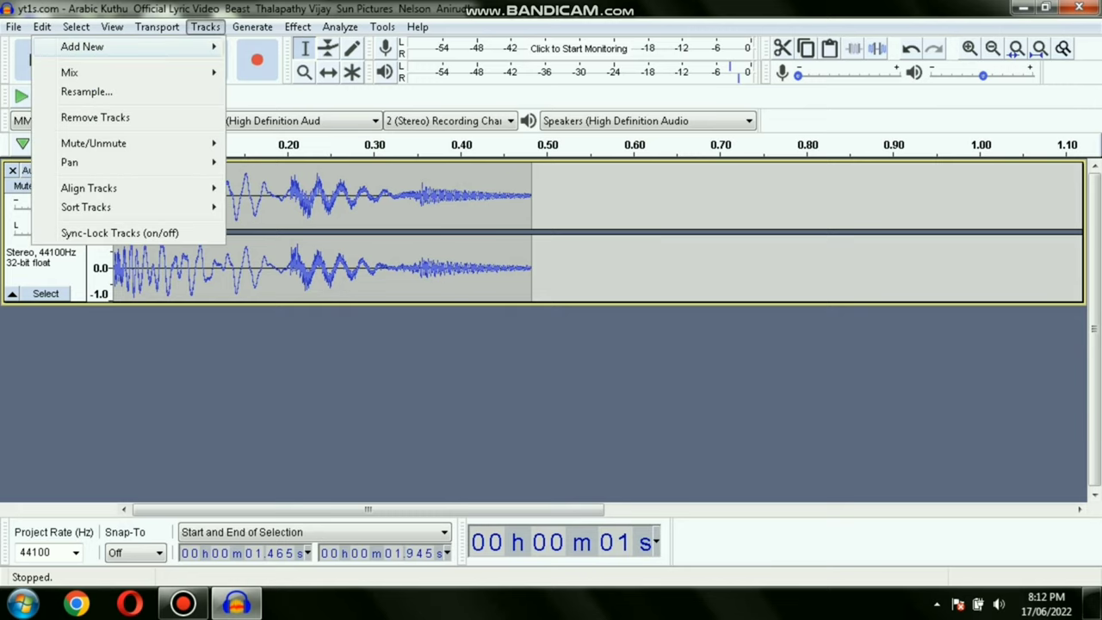
mouse_move(172, 46)
left_click(278, 65)
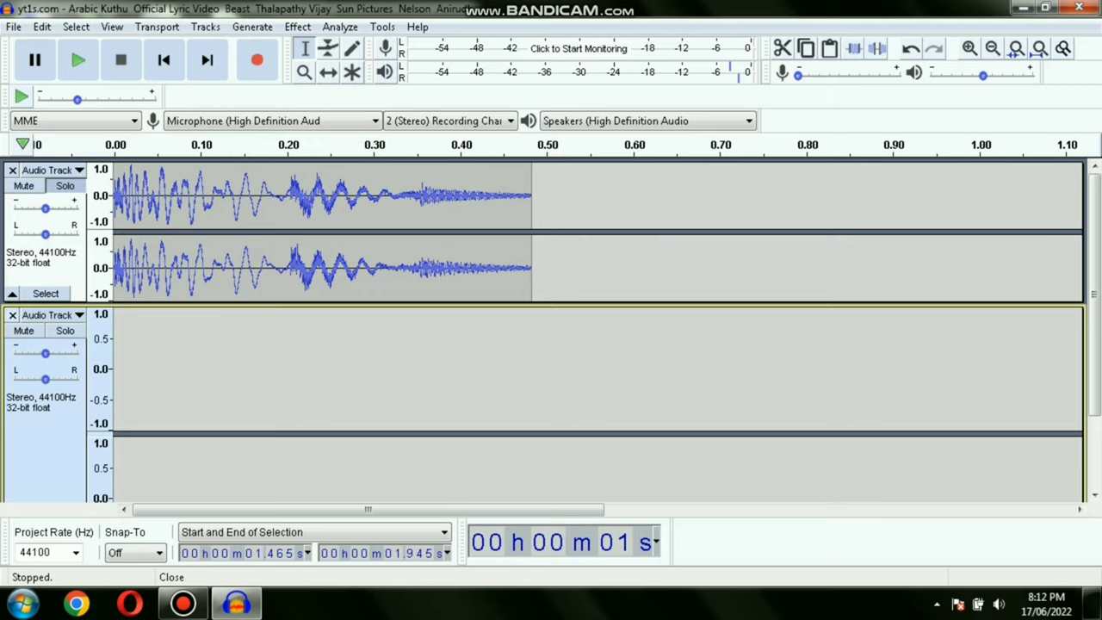
left_click(12, 315)
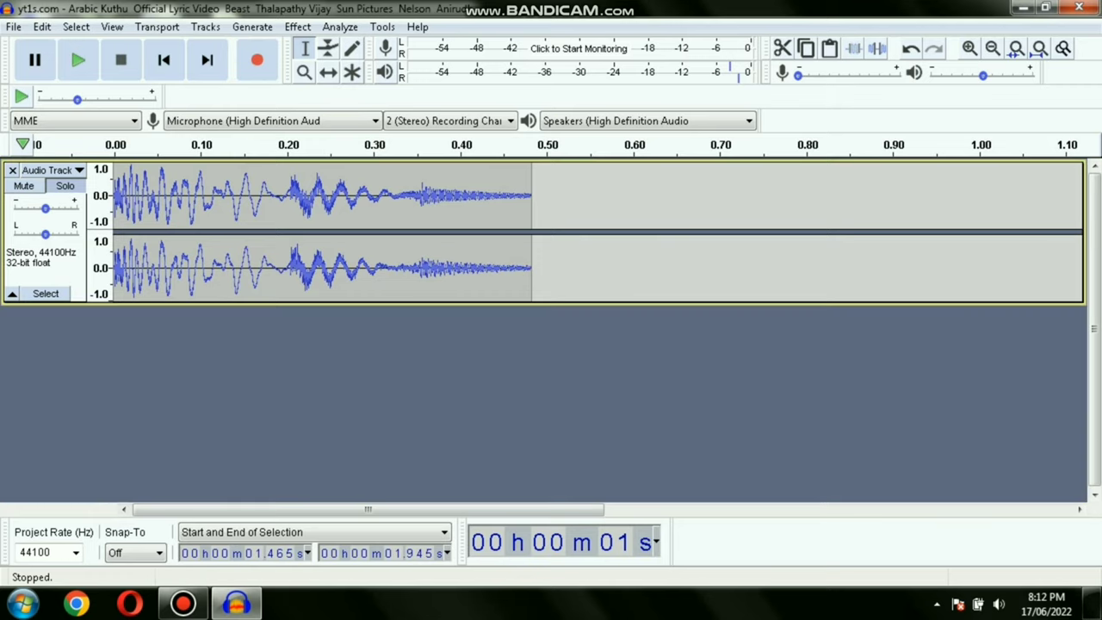
Start a WAV export of the trimmed beat to the Desktop, replacing the suggested file name with one beginning "ak"
left_click(14, 27)
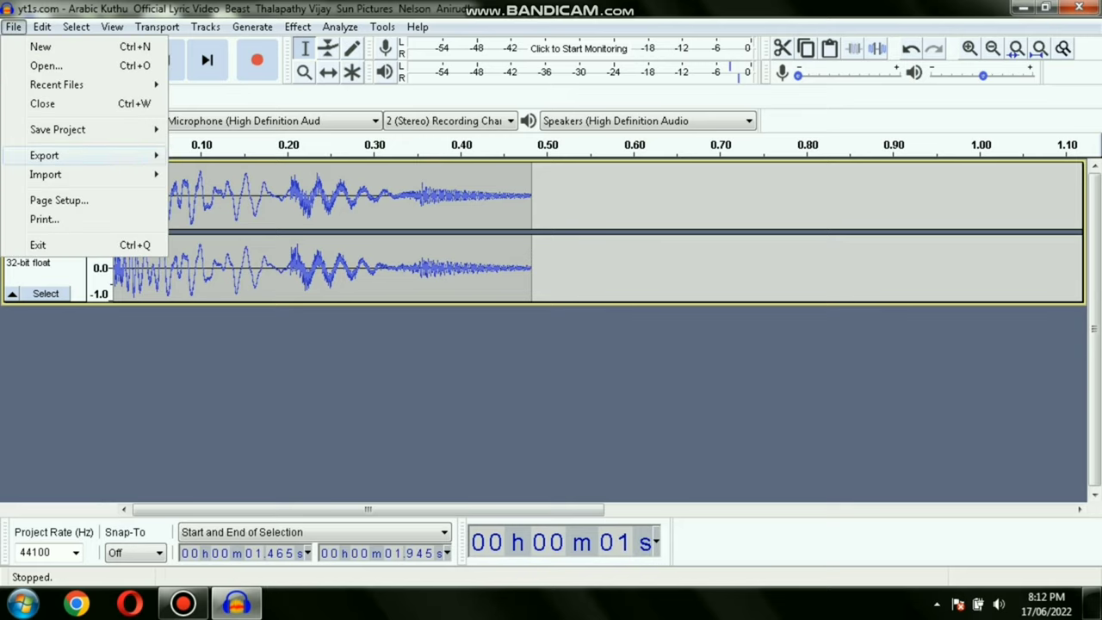
mouse_move(51, 155)
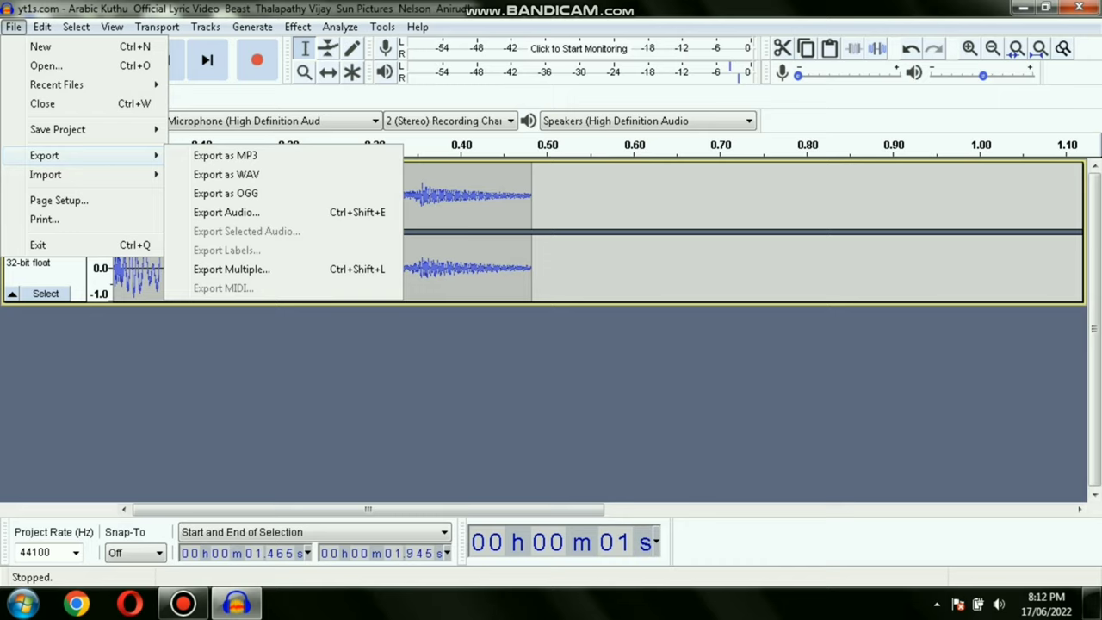
left_click(225, 174)
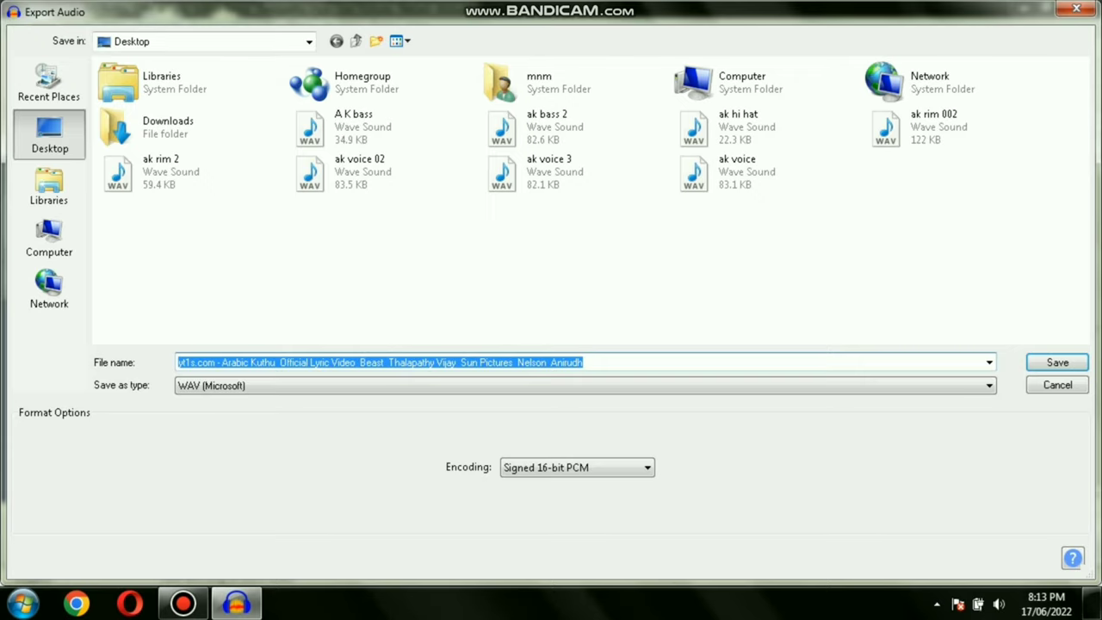
key("BackSpace")
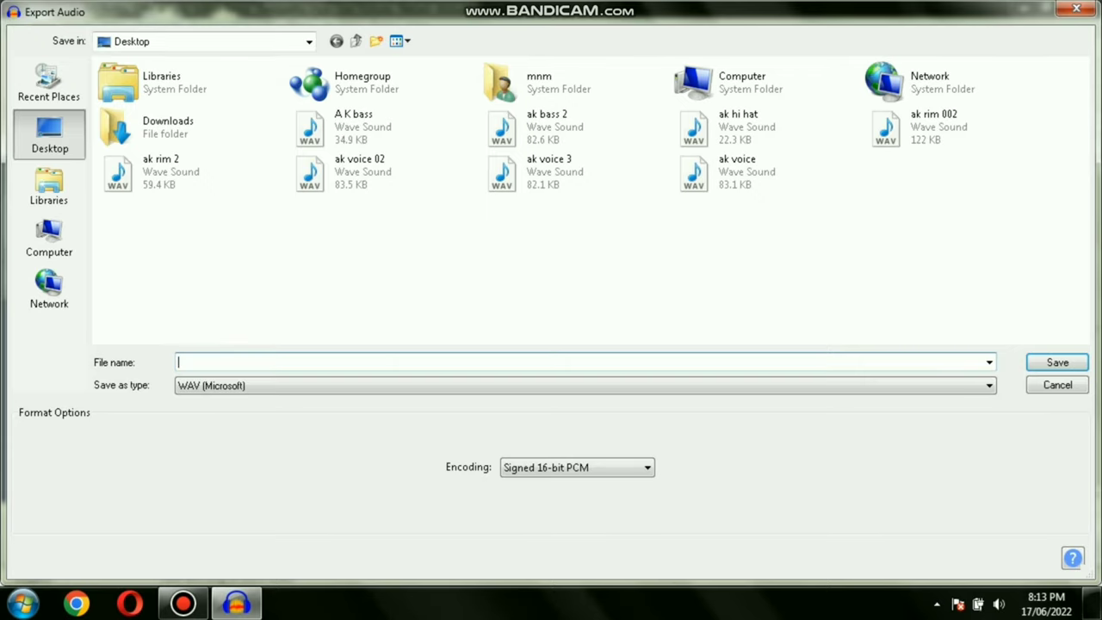
type("ak")
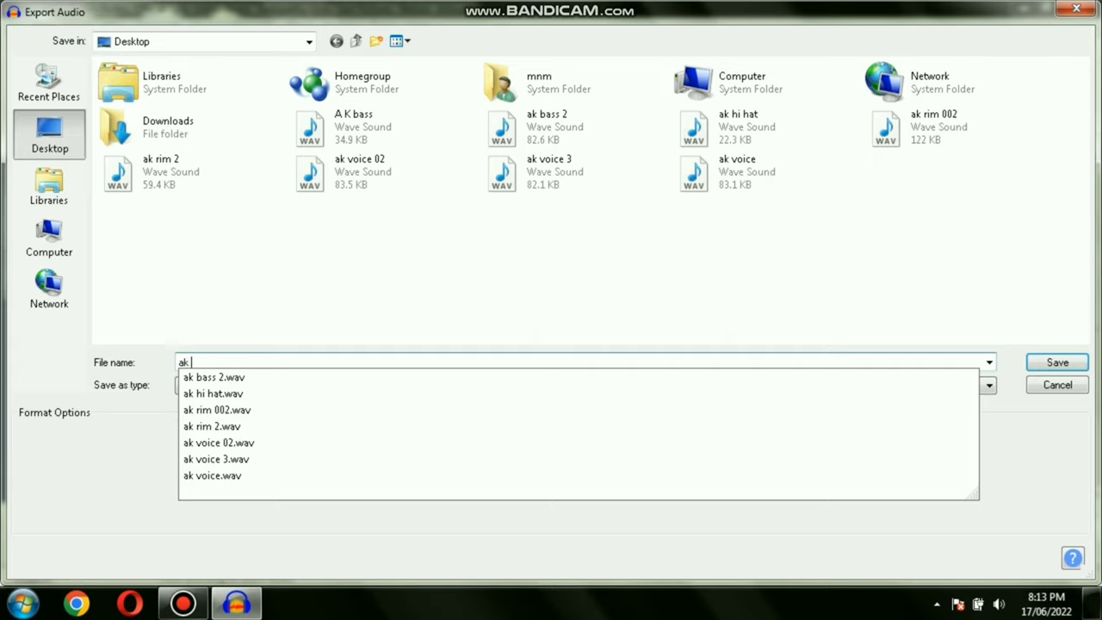